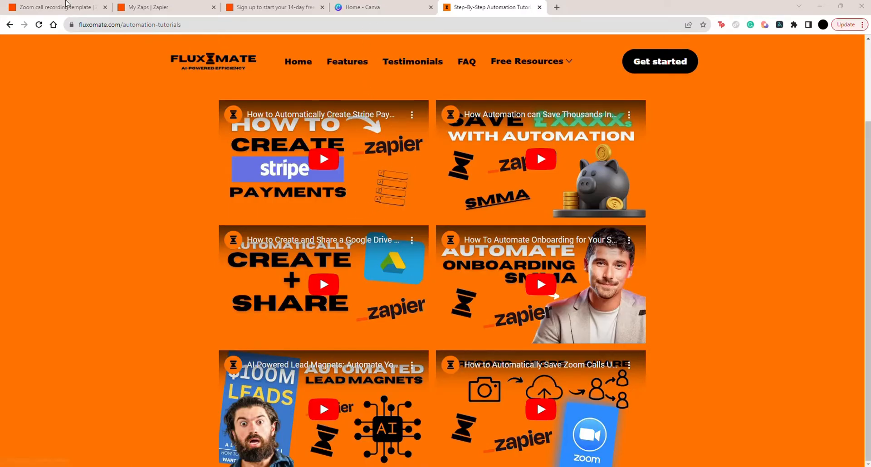
Switch to the Notion Recording Template and look through the call type options of the existing recording
{"action": "left_click", "coordinate": [56, 7]}
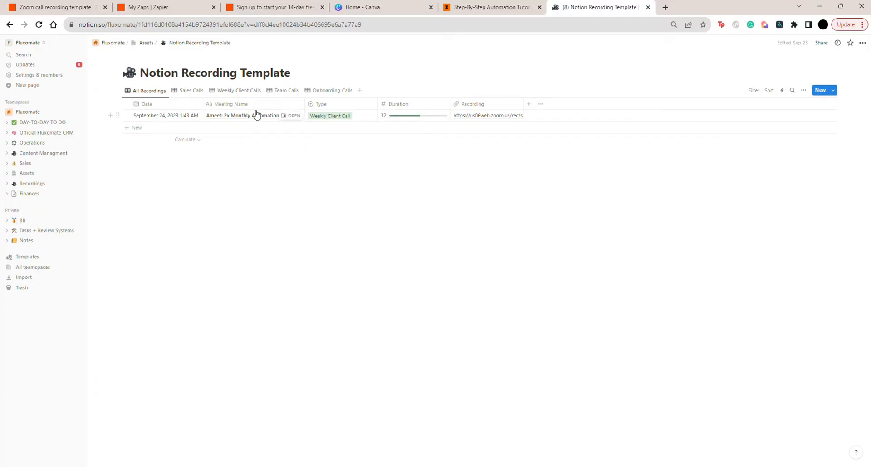
{"action": "left_click", "coordinate": [345, 118]}
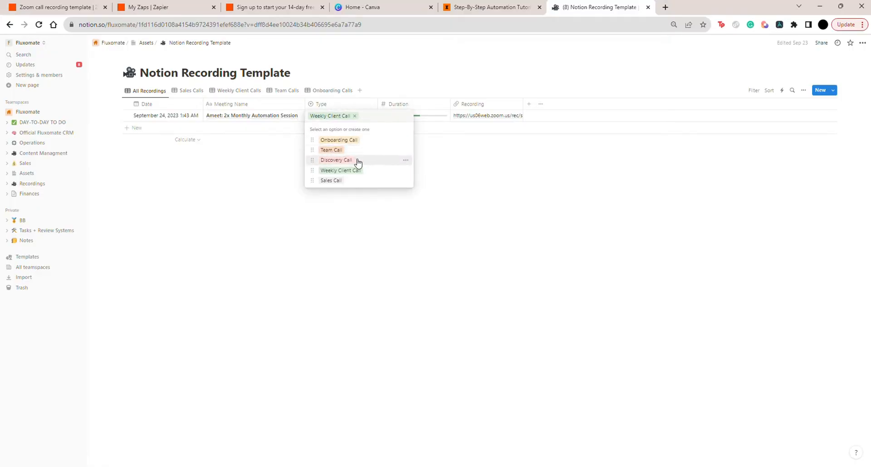
{"action": "key", "text": "Escape"}
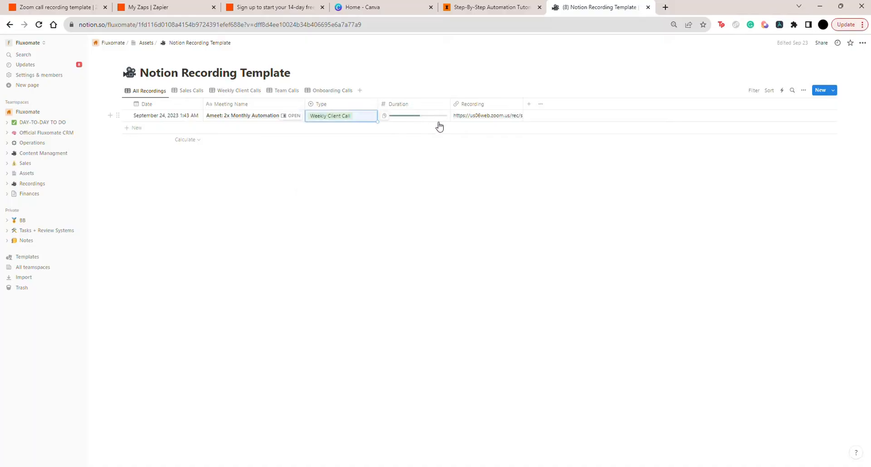
{"action": "left_click", "coordinate": [412, 181]}
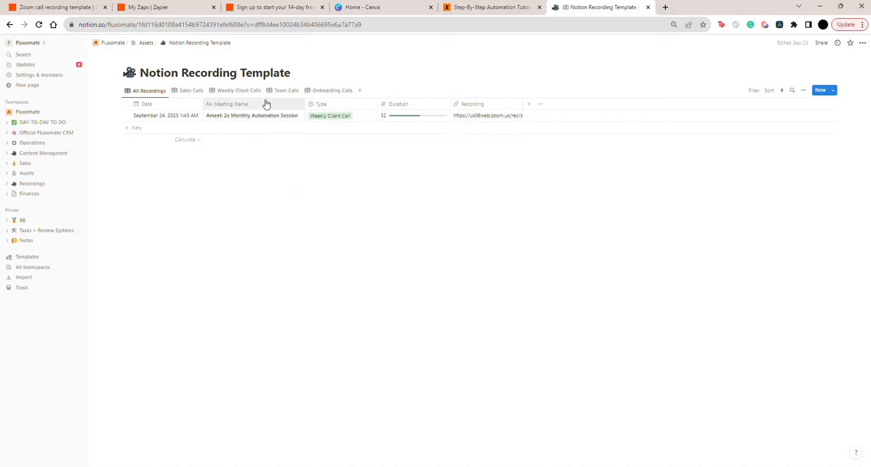
Check the Weekly Client Calls view, and review the table properties of the All Recordings view
{"action": "left_click", "coordinate": [231, 93]}
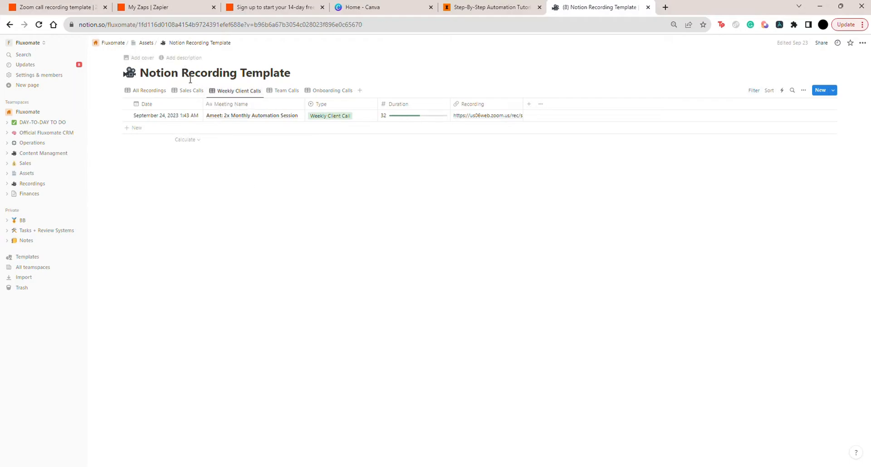
{"action": "left_click", "coordinate": [153, 92]}
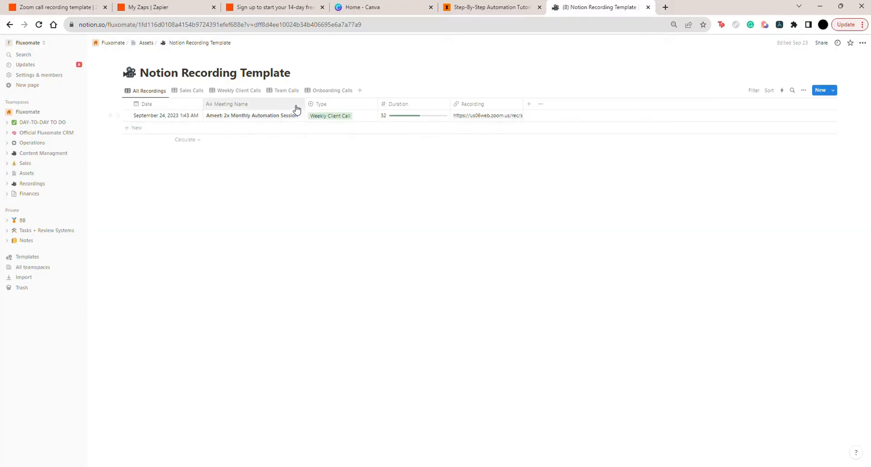
{"action": "left_click", "coordinate": [803, 90]}
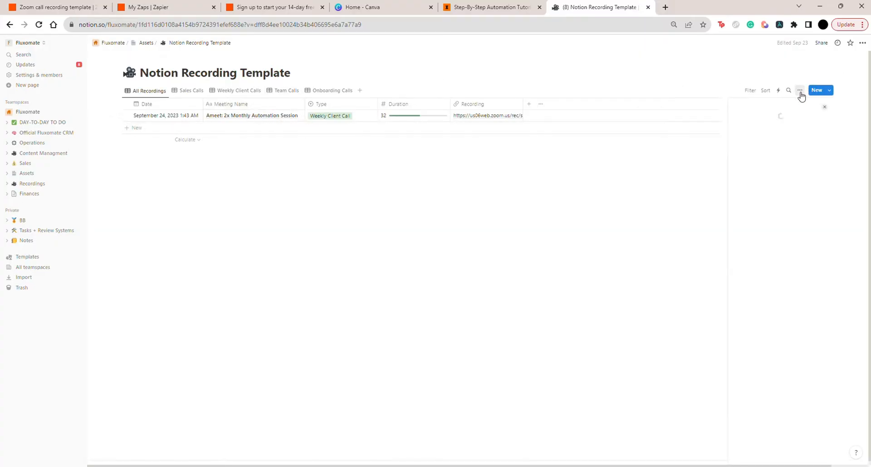
{"action": "left_click", "coordinate": [777, 151]}
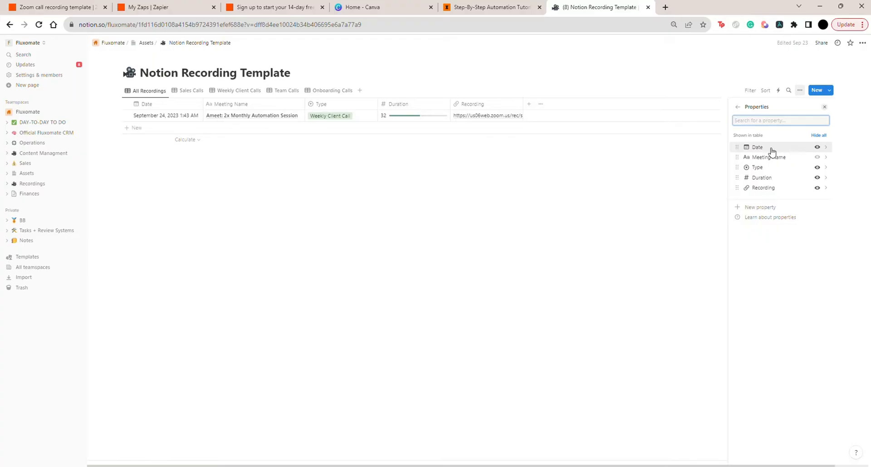
{"action": "left_click", "coordinate": [469, 71]}
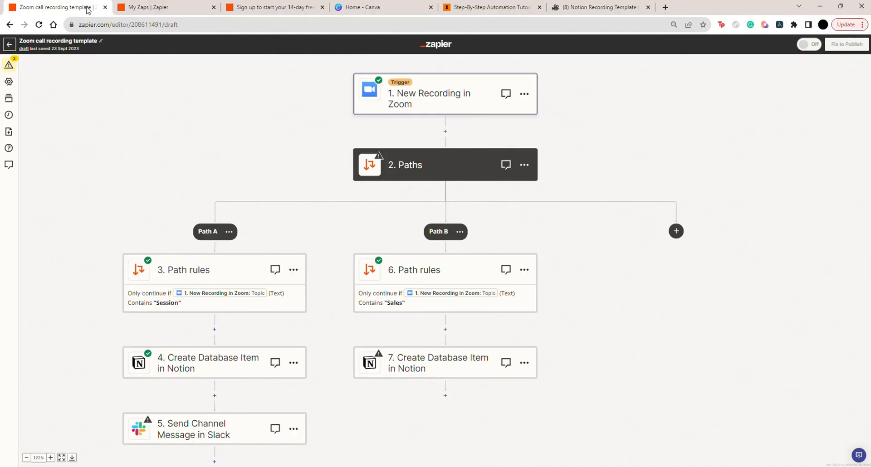
Switch to Zapier and review the finished Zoom call recording template and the sign-up page
{"action": "left_click", "coordinate": [88, 9]}
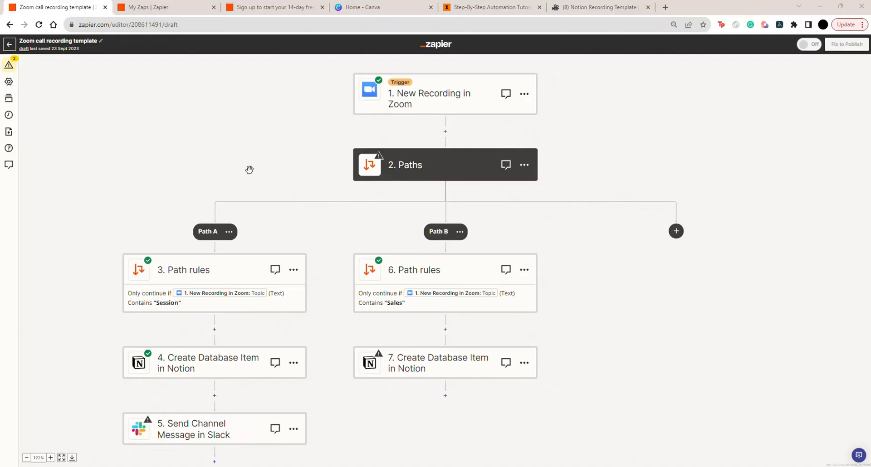
{"action": "left_click", "coordinate": [273, 8]}
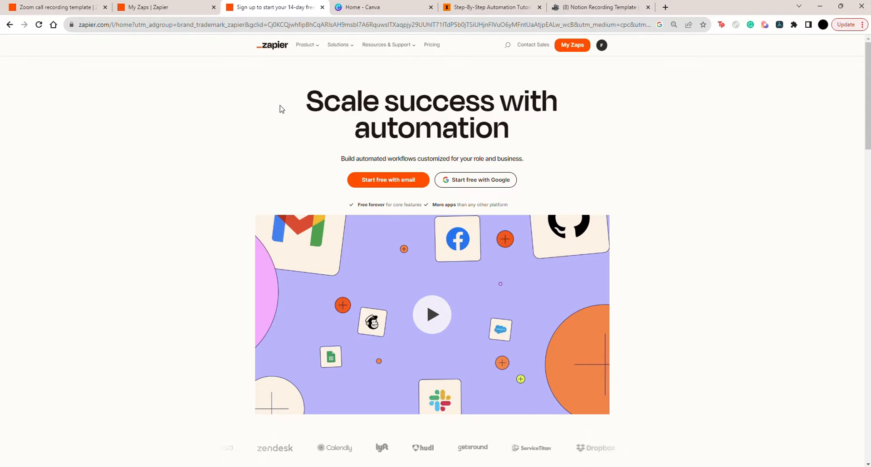
{"action": "left_click", "coordinate": [86, 7]}
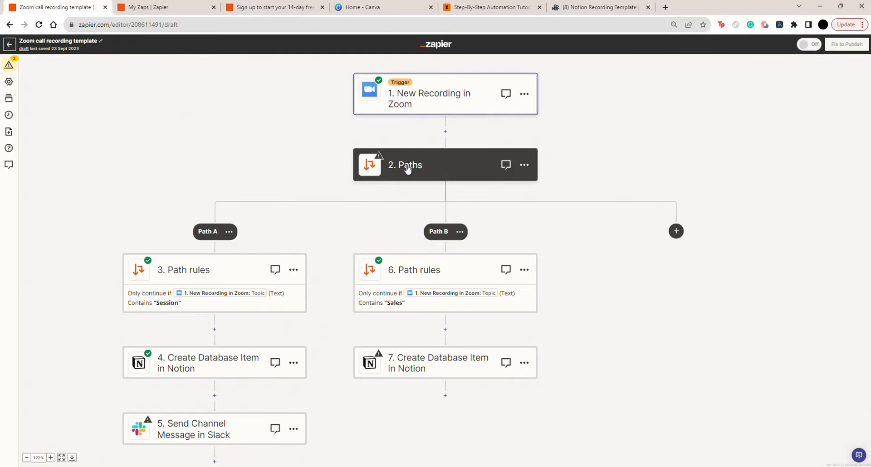
Create a new Zap in the Youtube folder with Zoom's New Recording event as its trigger
{"action": "left_click", "coordinate": [150, 9]}
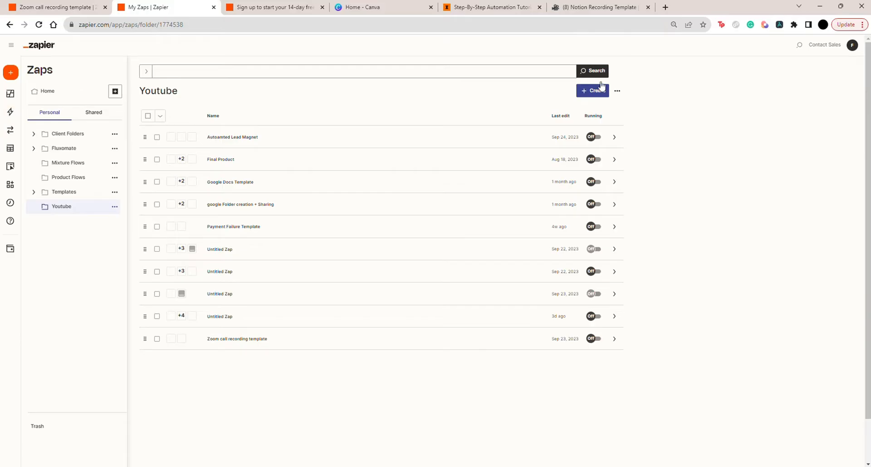
{"action": "left_click", "coordinate": [590, 94]}
{"action": "left_click", "coordinate": [564, 110]}
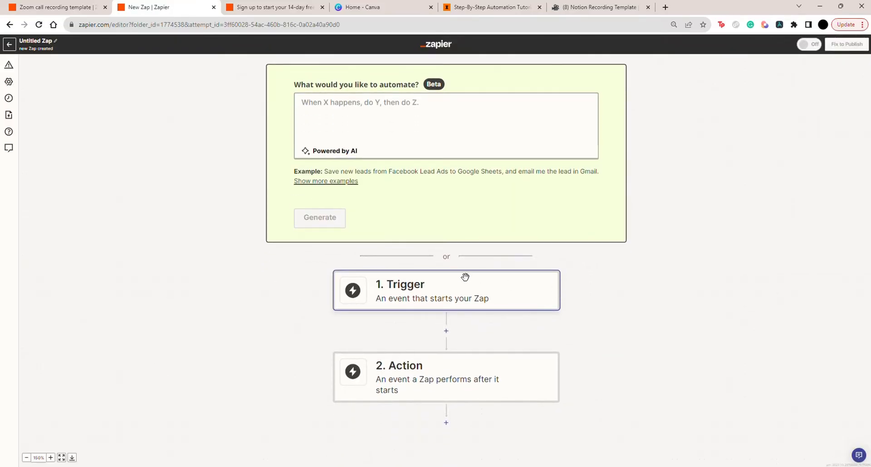
{"action": "left_click", "coordinate": [414, 293]}
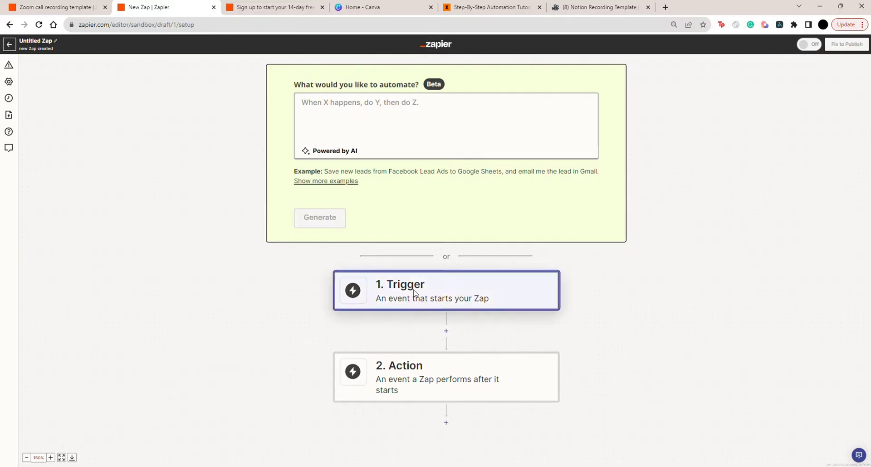
{"action": "type", "text": "zoom"}
{"action": "left_click", "coordinate": [358, 235]}
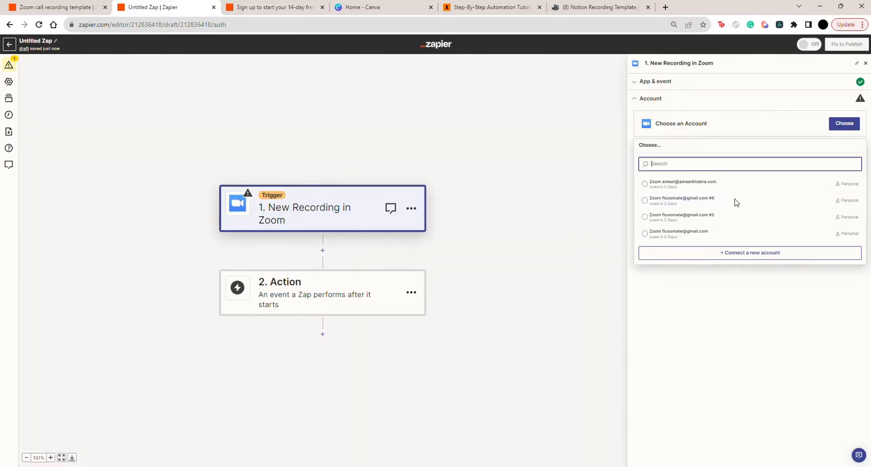
Connect the trigger to the Zoom account marked #6 and test it, continuing with the Recording C record
{"action": "left_click", "coordinate": [729, 205]}
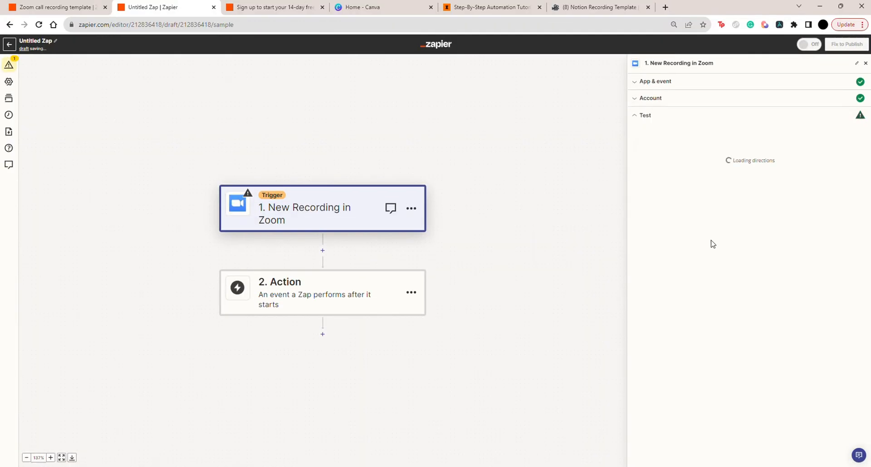
{"action": "left_click", "coordinate": [765, 216]}
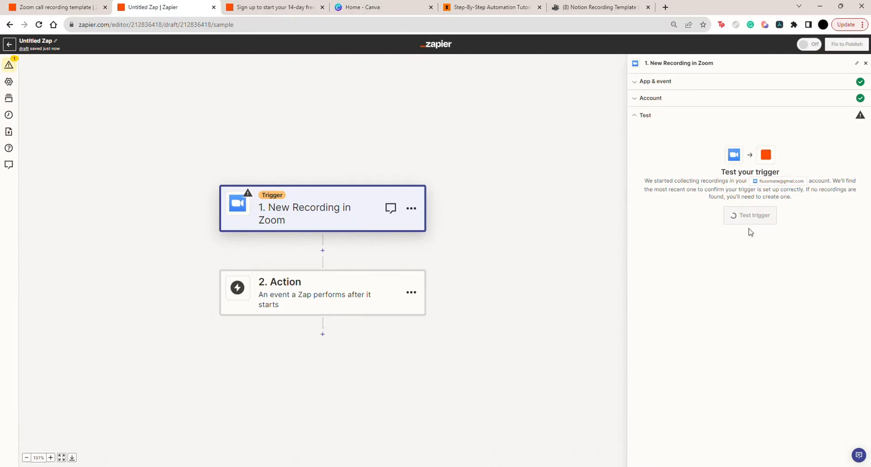
{"action": "left_click", "coordinate": [742, 224]}
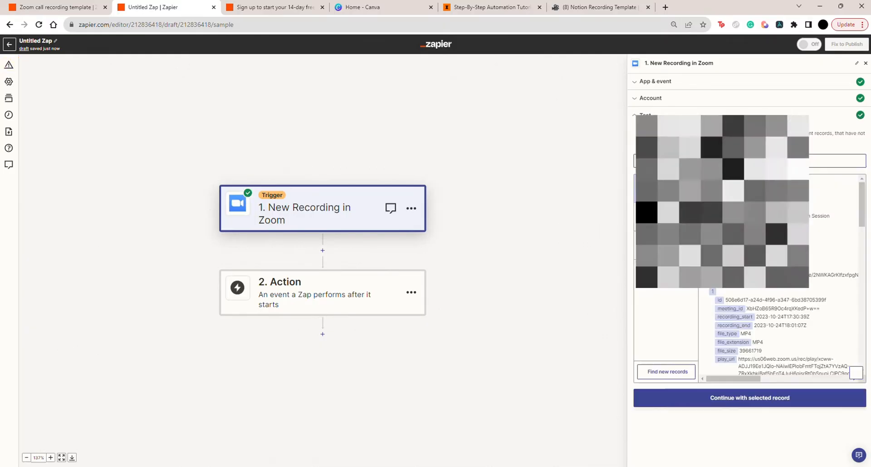
{"action": "left_click", "coordinate": [718, 402]}
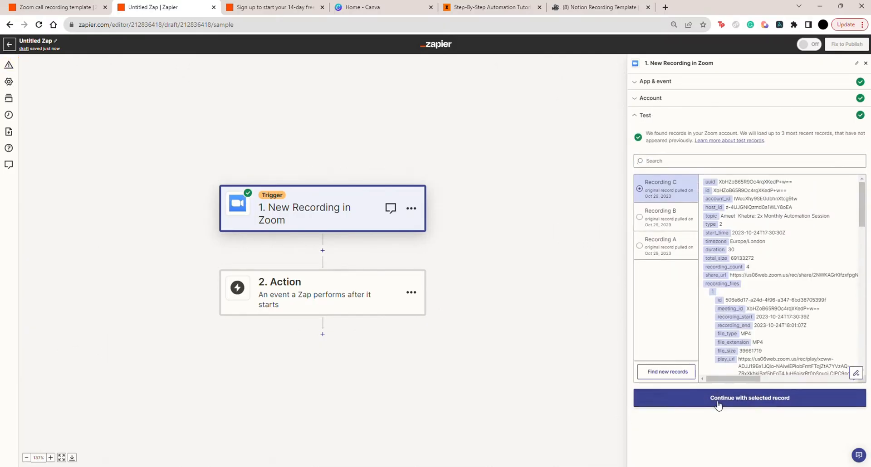
{"action": "left_click", "coordinate": [713, 400]}
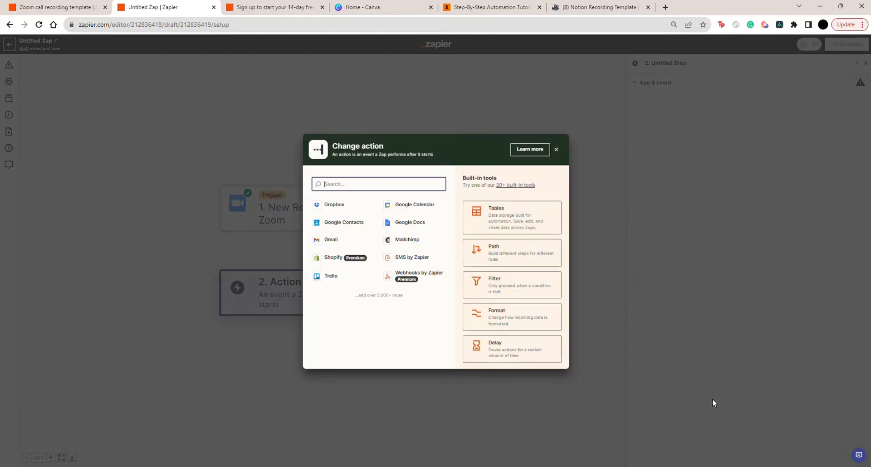
Try a Filter step that only continues if the Zoom topic contains Workshop, and delete it
{"action": "left_click", "coordinate": [557, 149]}
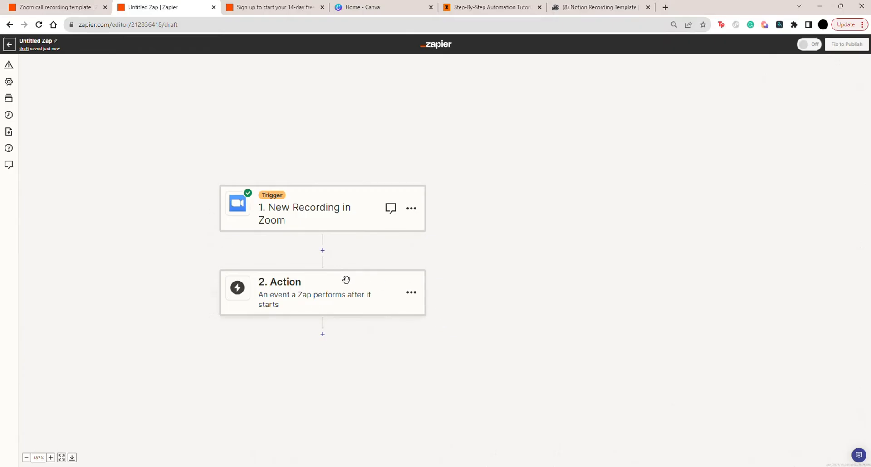
{"action": "left_click", "coordinate": [344, 297]}
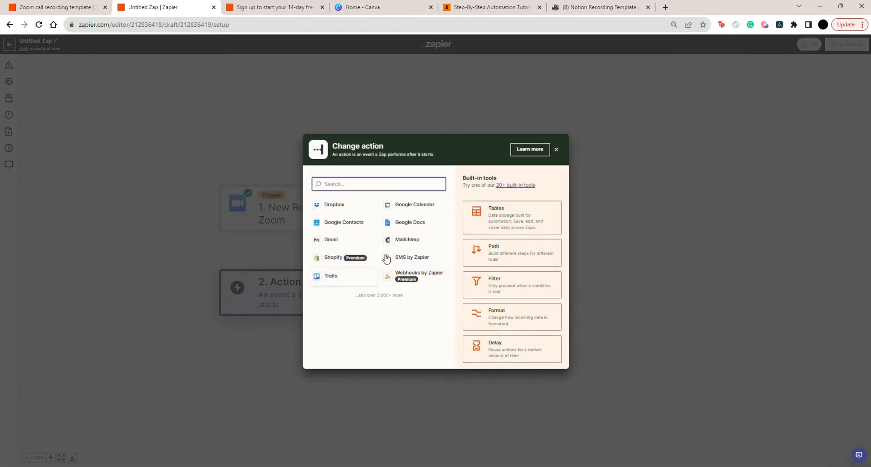
{"action": "left_click", "coordinate": [500, 279]}
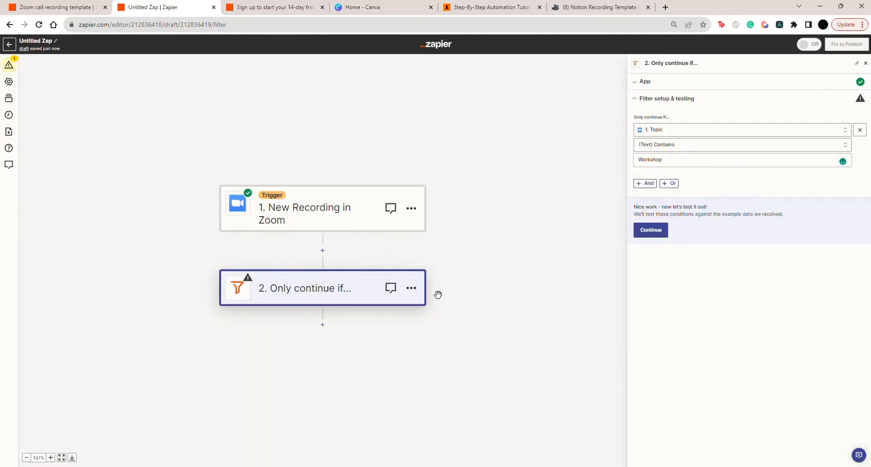
{"action": "left_click", "coordinate": [411, 289]}
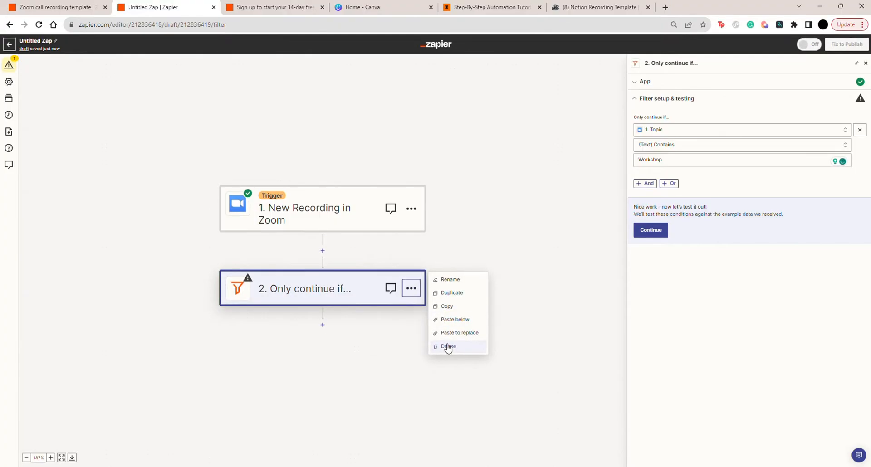
{"action": "left_click", "coordinate": [447, 346]}
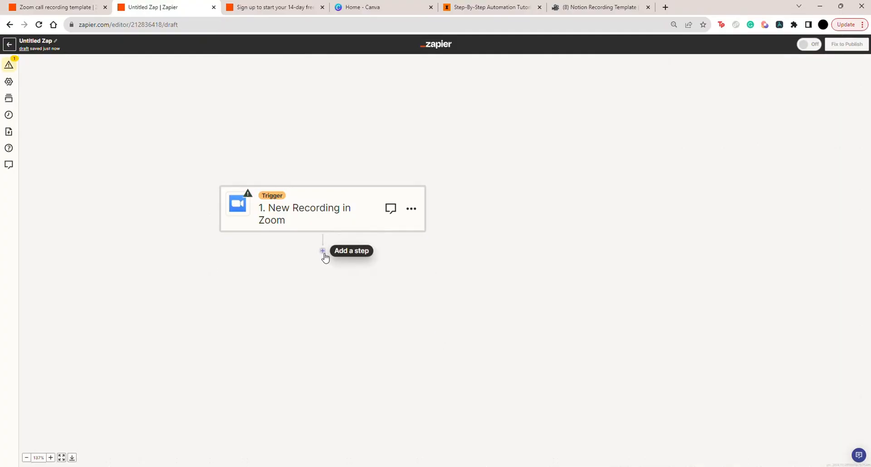
Add a Paths step with Path A and Path B below the New Recording in Zoom trigger
{"action": "left_click", "coordinate": [321, 252]}
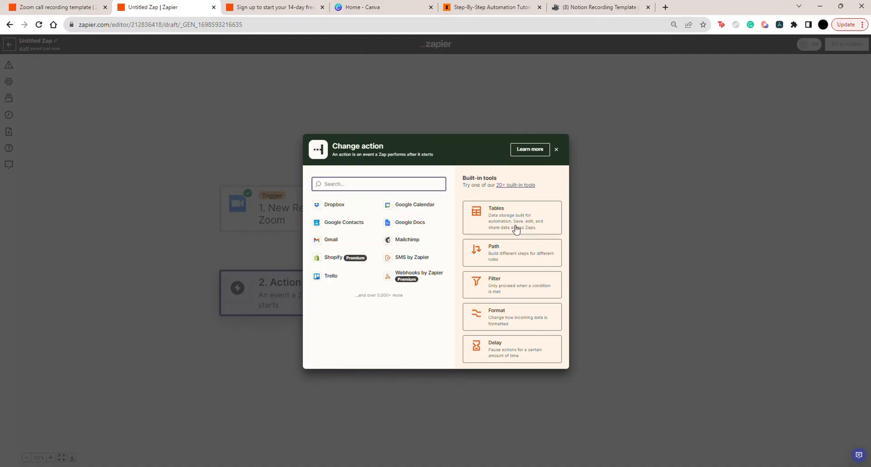
{"action": "left_click", "coordinate": [500, 255]}
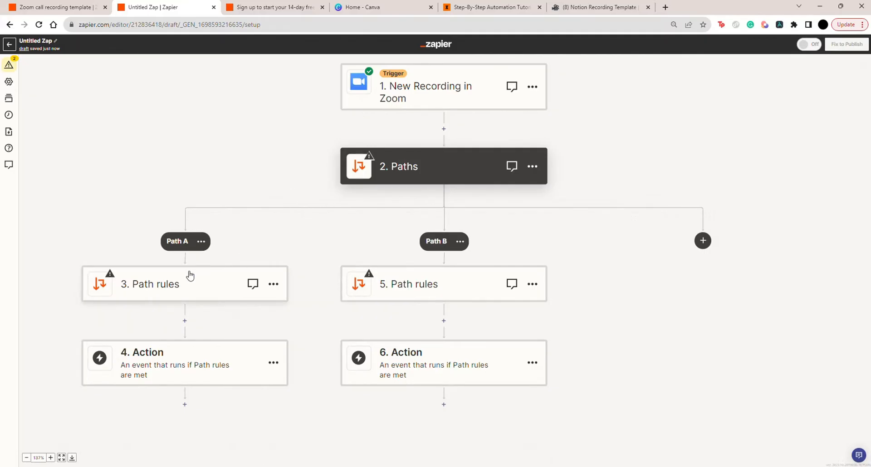
{"action": "scroll", "coordinate": [189, 275], "scroll_direction": "up", "scroll_amount": 2}
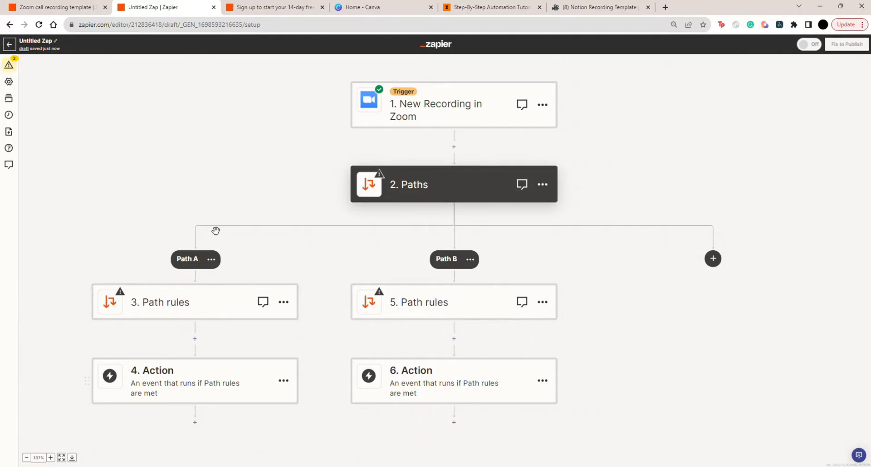
Review the names of the event types in Calendly and return to the untitled Zap
{"action": "scroll", "coordinate": [218, 236], "scroll_direction": "up", "scroll_amount": 1}
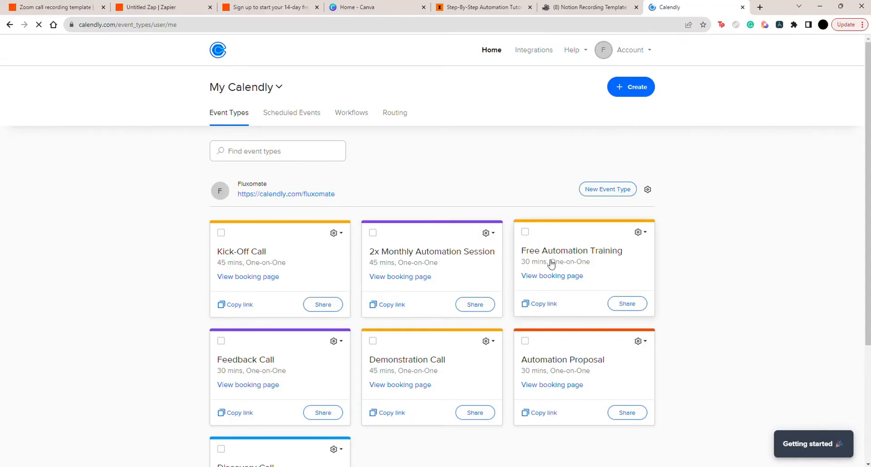
{"action": "scroll", "coordinate": [550, 155], "scroll_direction": "down", "scroll_amount": 2}
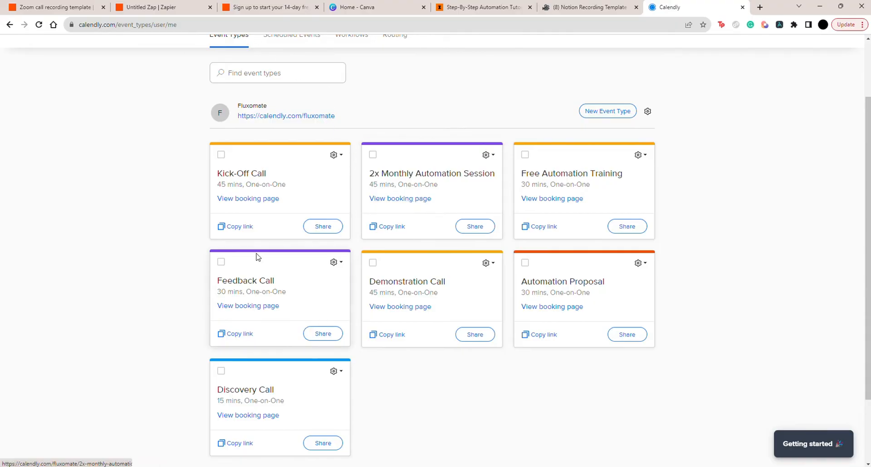
{"action": "left_click", "coordinate": [162, 8]}
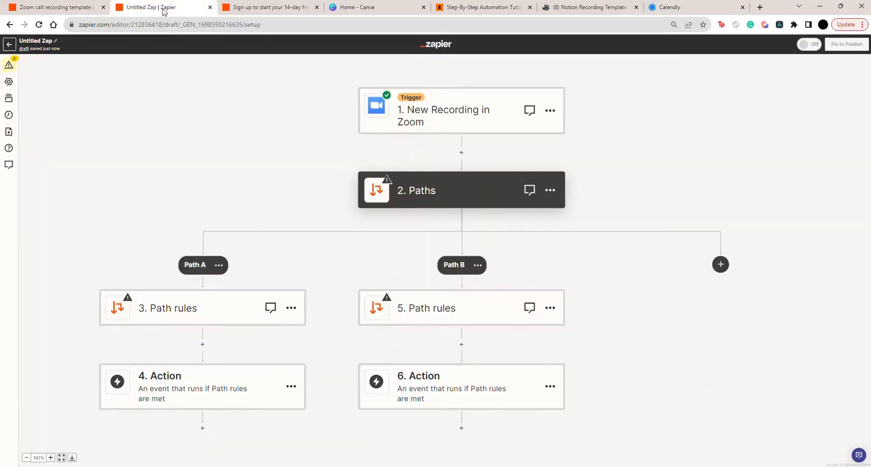
Set Path A's rules to continue only if the Zoom Topic (Text) Contains Demonstration, checking the call name in Calendly, and test the rule
{"action": "left_click", "coordinate": [178, 312]}
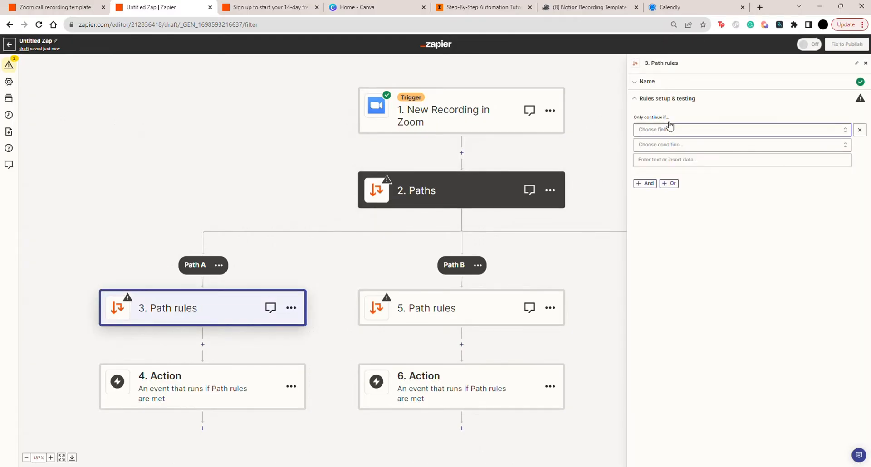
{"action": "left_click", "coordinate": [666, 131]}
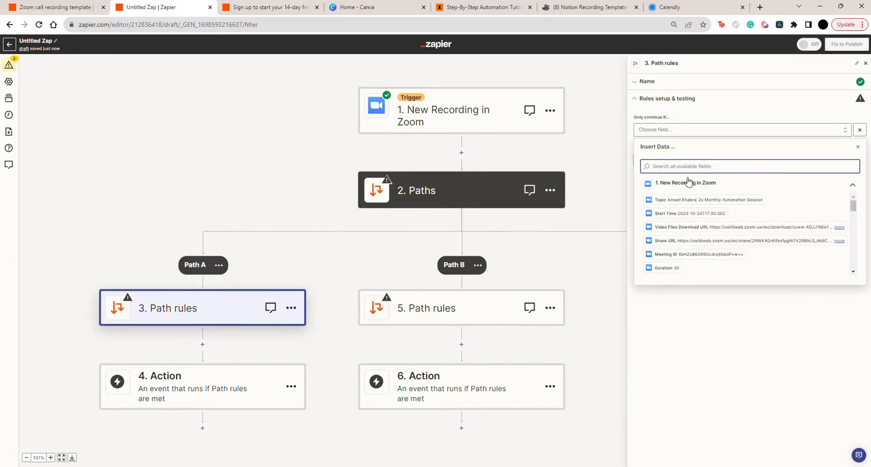
{"action": "left_click", "coordinate": [674, 201]}
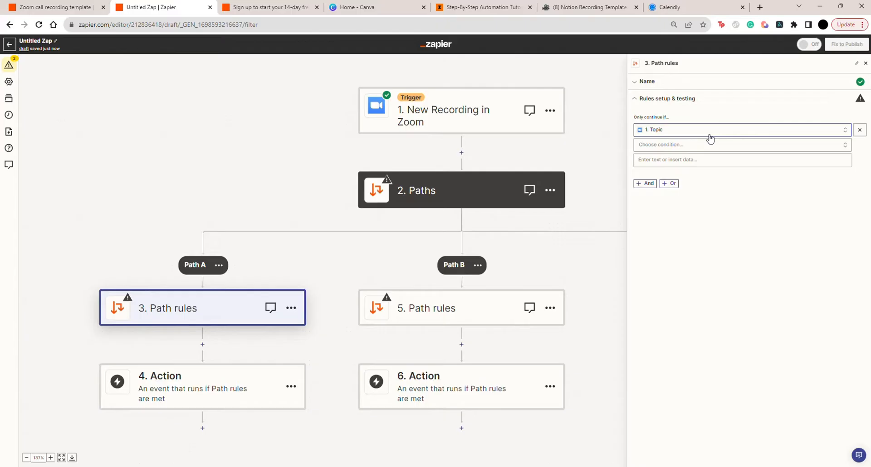
{"action": "left_click", "coordinate": [690, 145]}
{"action": "left_click", "coordinate": [689, 162]}
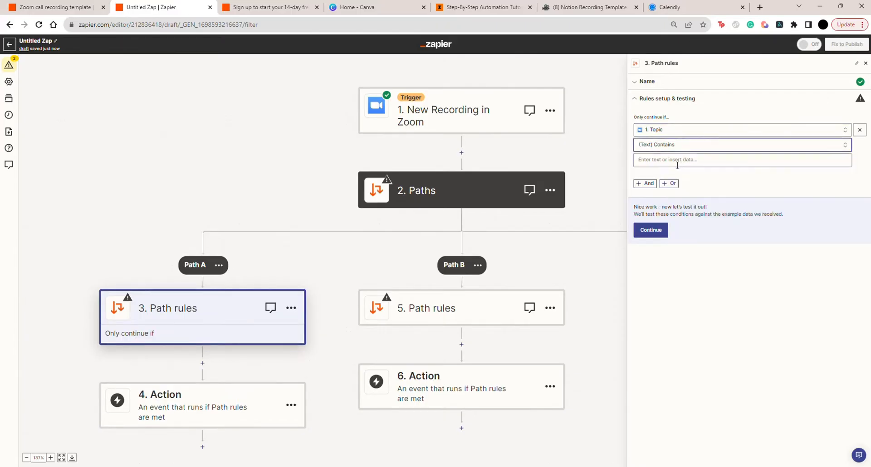
{"action": "left_click", "coordinate": [677, 163]}
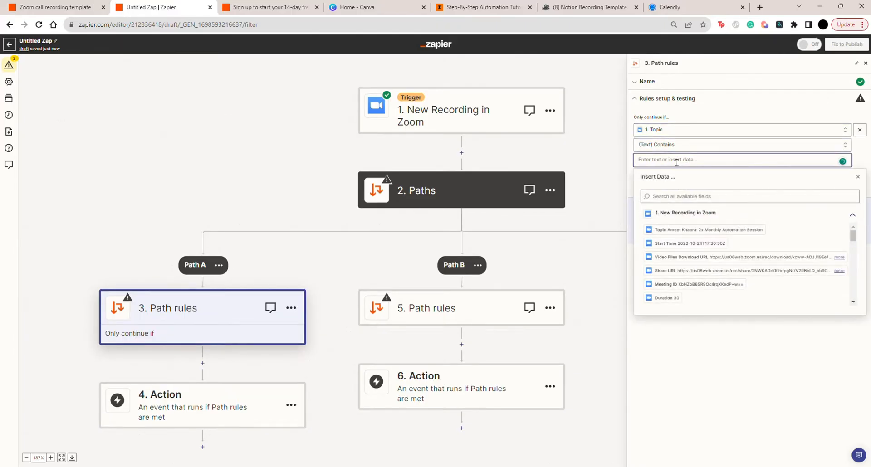
{"action": "left_click", "coordinate": [676, 6]}
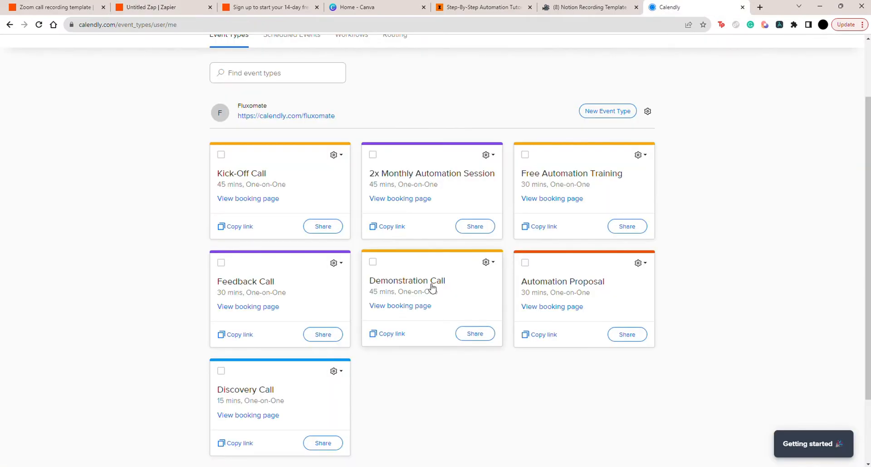
{"action": "left_click", "coordinate": [168, 7]}
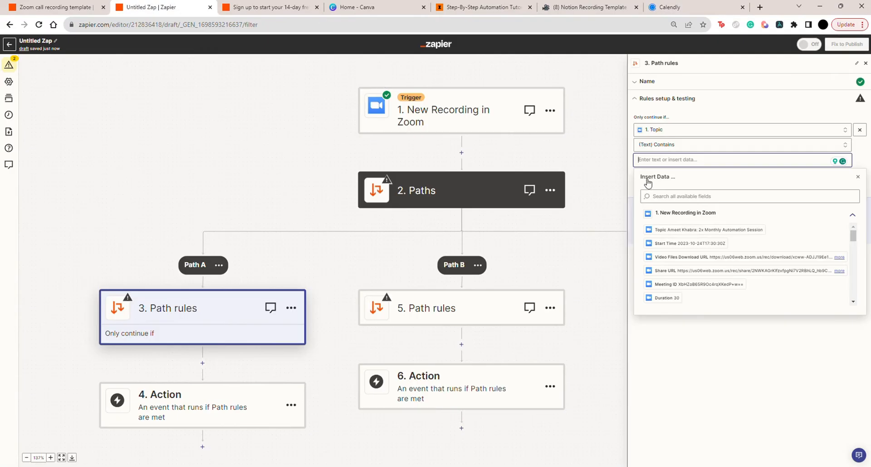
{"action": "type", "text": "Demonstration"}
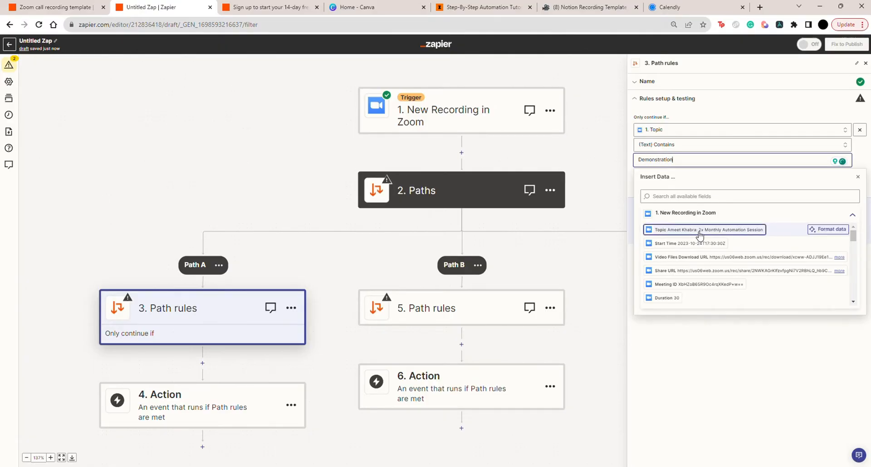
{"action": "left_click", "coordinate": [702, 338]}
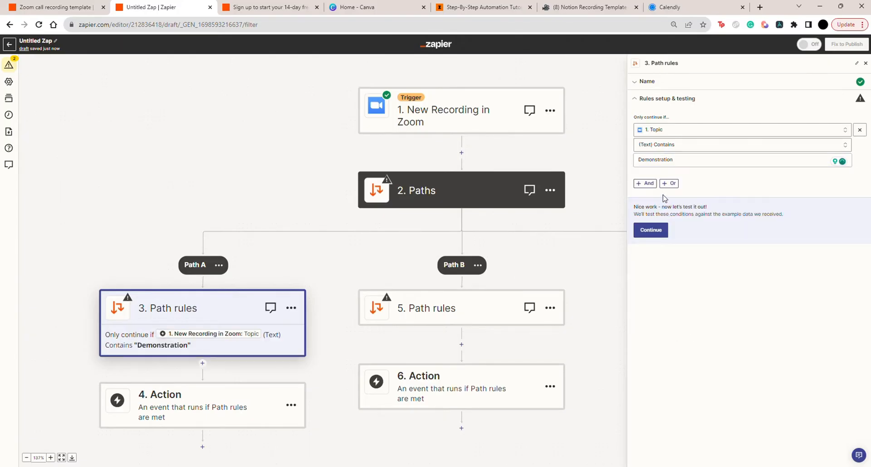
{"action": "left_click", "coordinate": [658, 230]}
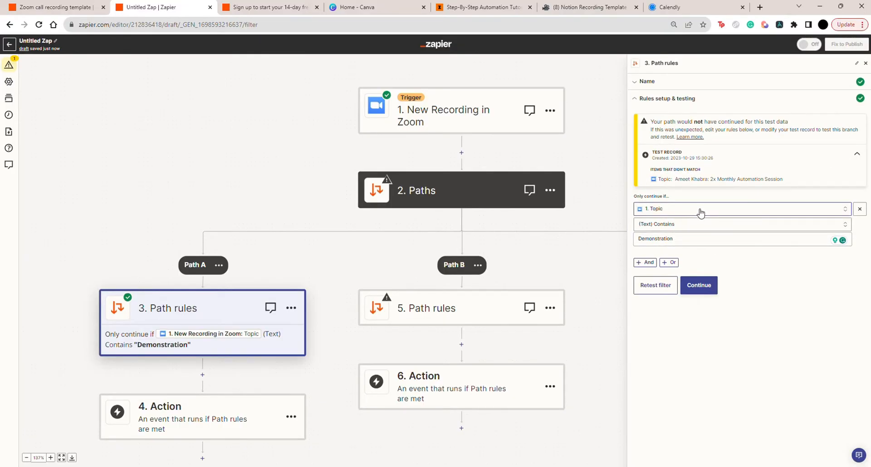
Copy the Demonstration path rules and paste them to replace Path B's rules
{"action": "scroll", "coordinate": [415, 323], "scroll_direction": "down", "scroll_amount": 1}
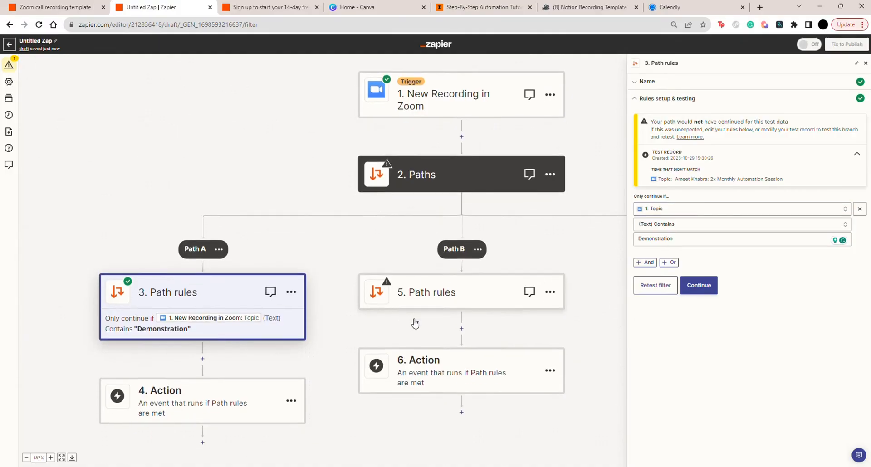
{"action": "left_click", "coordinate": [292, 298]}
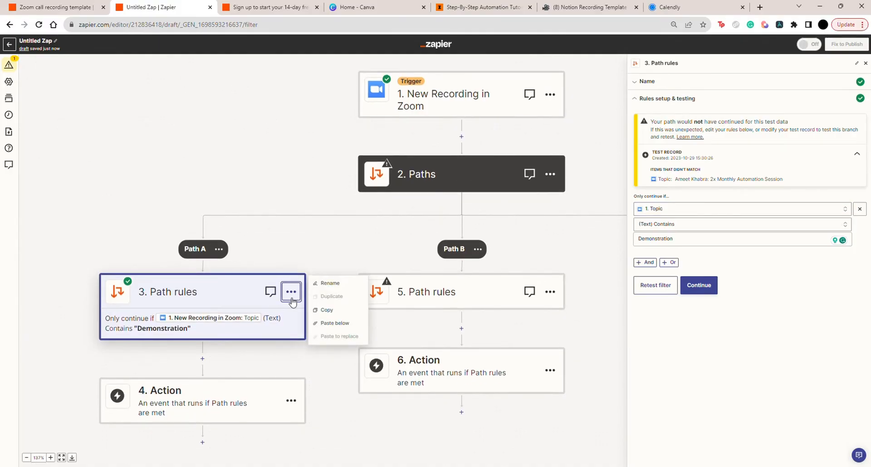
{"action": "left_click", "coordinate": [326, 309]}
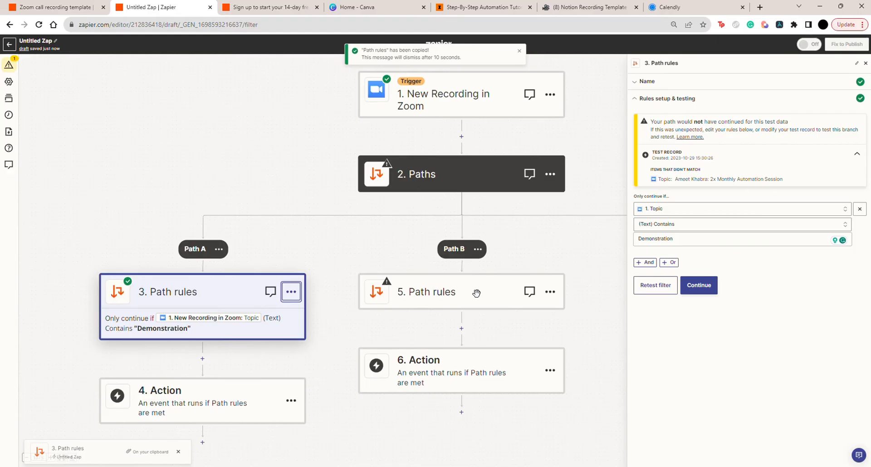
{"action": "left_click", "coordinate": [550, 292]}
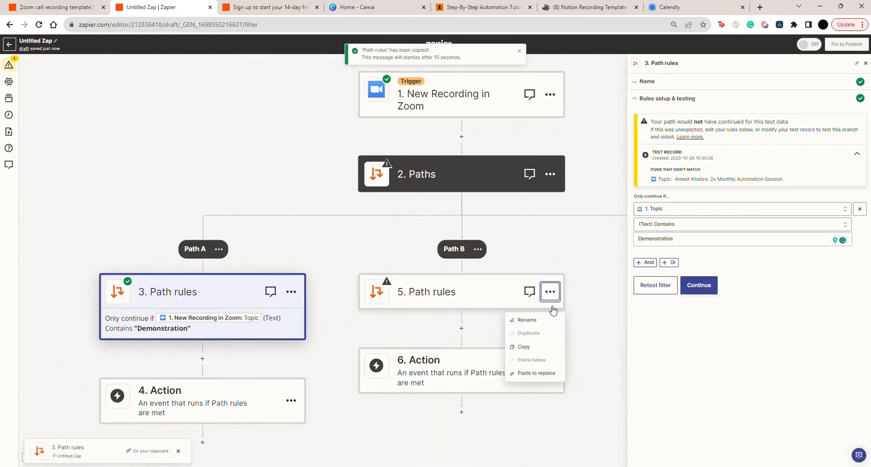
{"action": "left_click", "coordinate": [526, 373]}
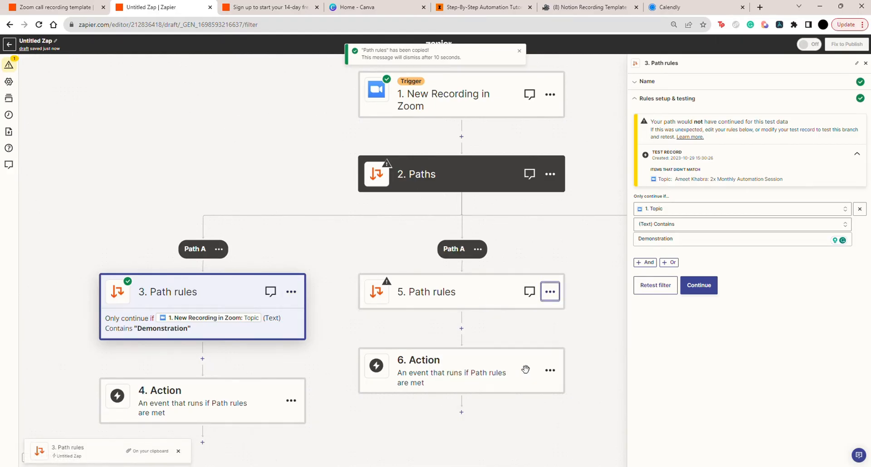
Change the second path's topic condition to Session after checking the event names in Calendly, and test the rule
{"action": "left_click", "coordinate": [492, 285]}
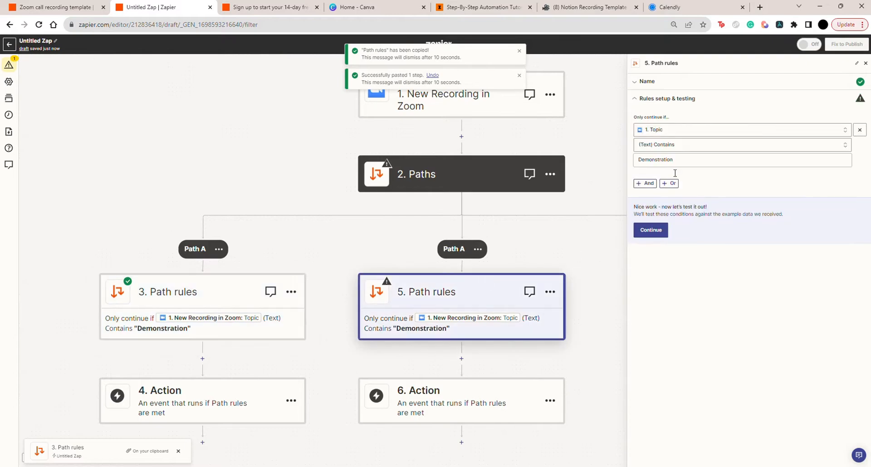
{"action": "double_click", "coordinate": [616, 158]}
{"action": "key", "text": "BackSpace"}
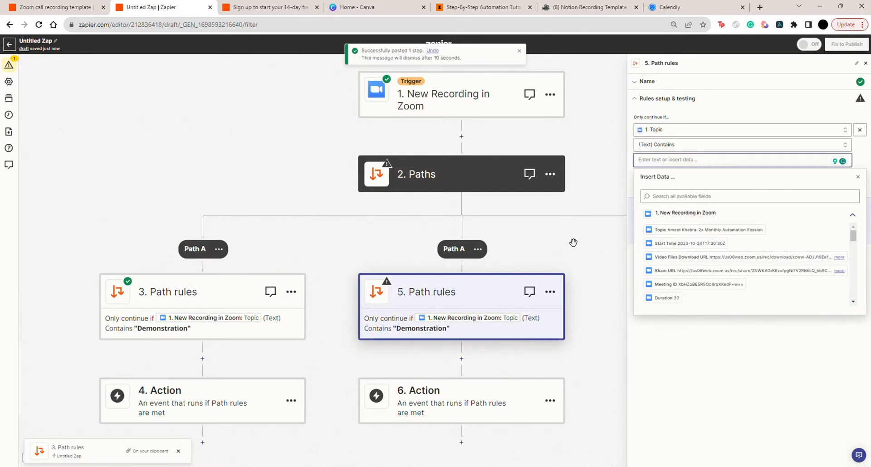
{"action": "left_click", "coordinate": [665, 8]}
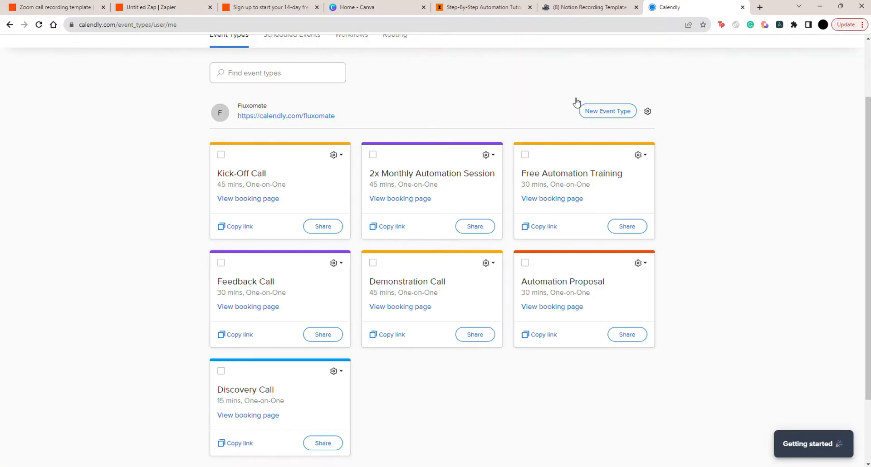
{"action": "scroll", "coordinate": [494, 284], "scroll_direction": "down", "scroll_amount": 1}
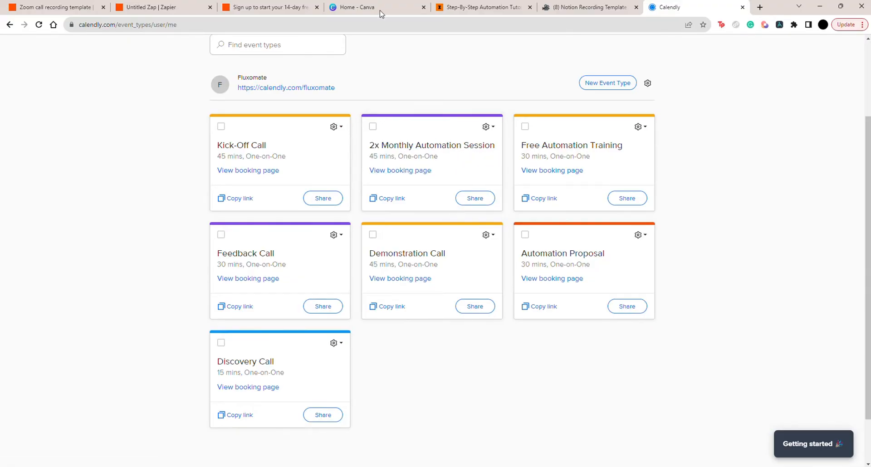
{"action": "left_click", "coordinate": [149, 8]}
{"action": "type", "text": "Session"}
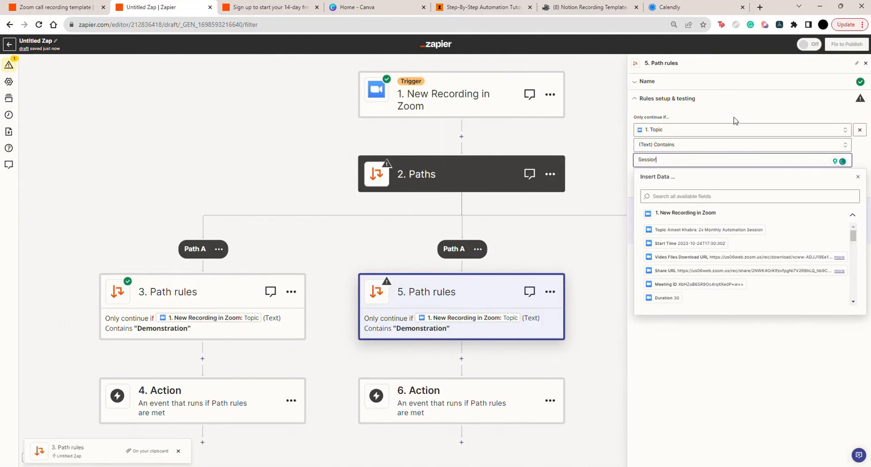
{"action": "left_click", "coordinate": [662, 207]}
{"action": "left_click", "coordinate": [654, 230]}
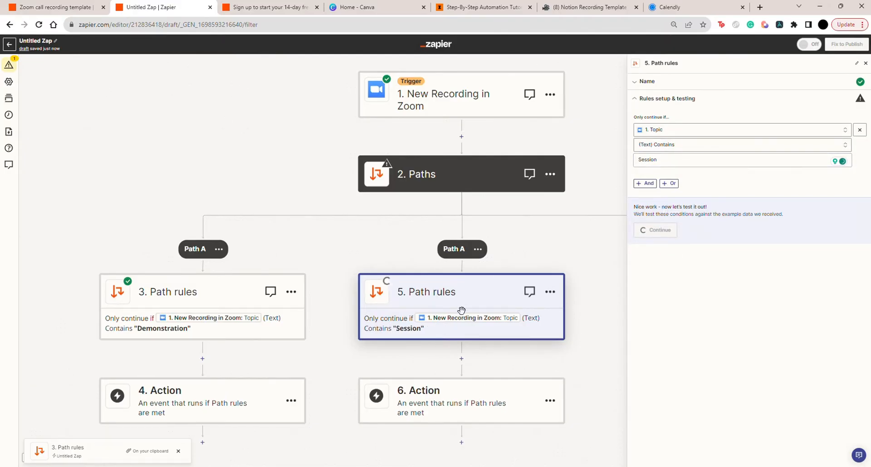
Copy the Session path rules, add a third path, and replace its rules with the copy
{"action": "key", "text": "ctrl+minus"}
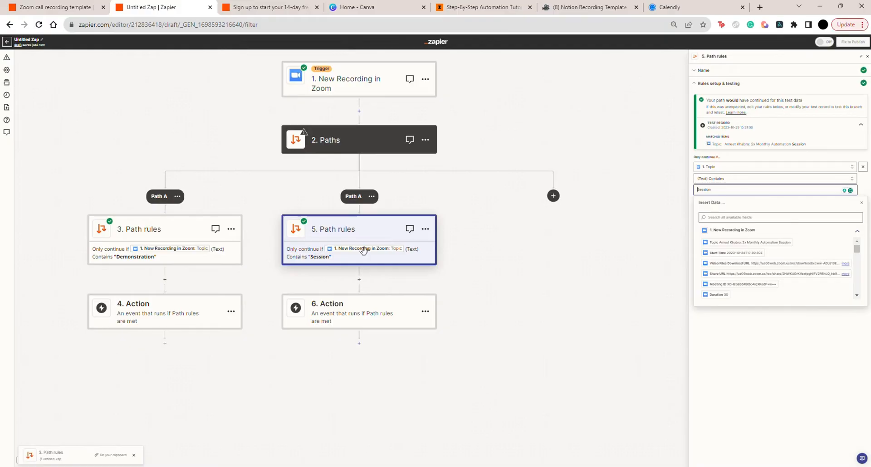
{"action": "left_click", "coordinate": [425, 230]}
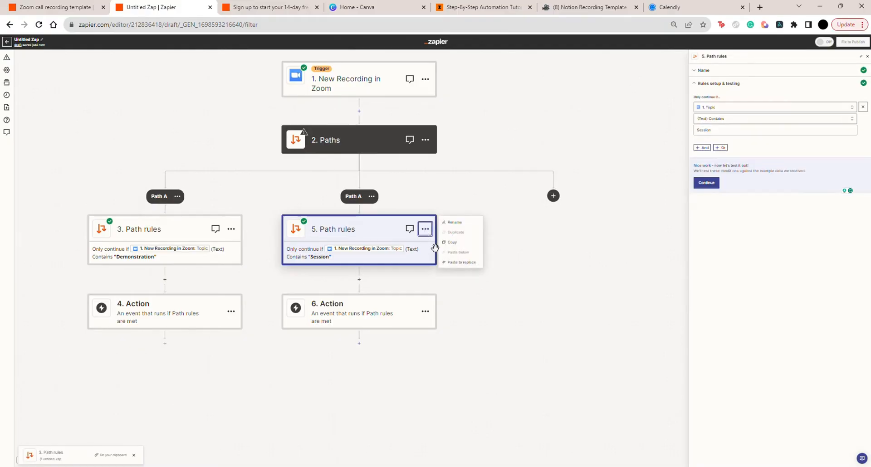
{"action": "left_click", "coordinate": [452, 243]}
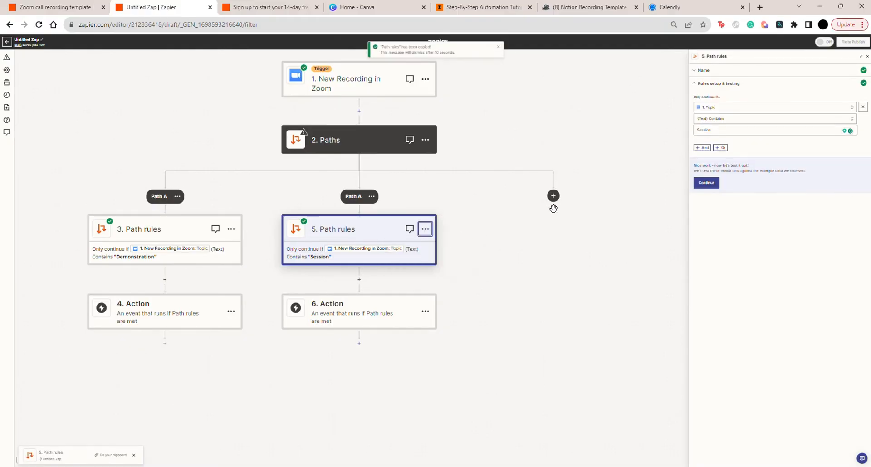
{"action": "left_click", "coordinate": [554, 199]}
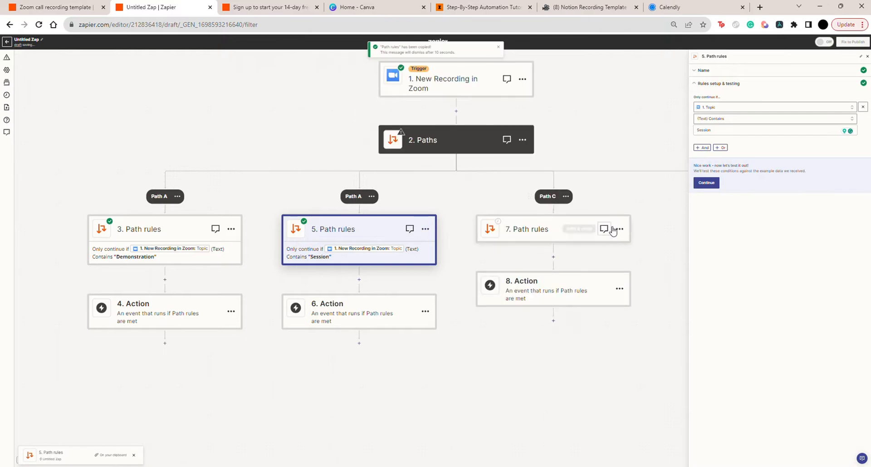
{"action": "left_click", "coordinate": [618, 230]}
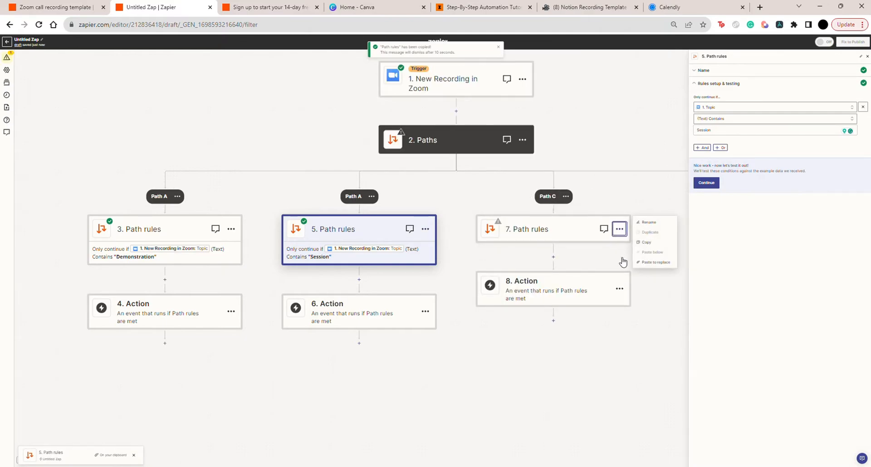
{"action": "left_click", "coordinate": [651, 265]}
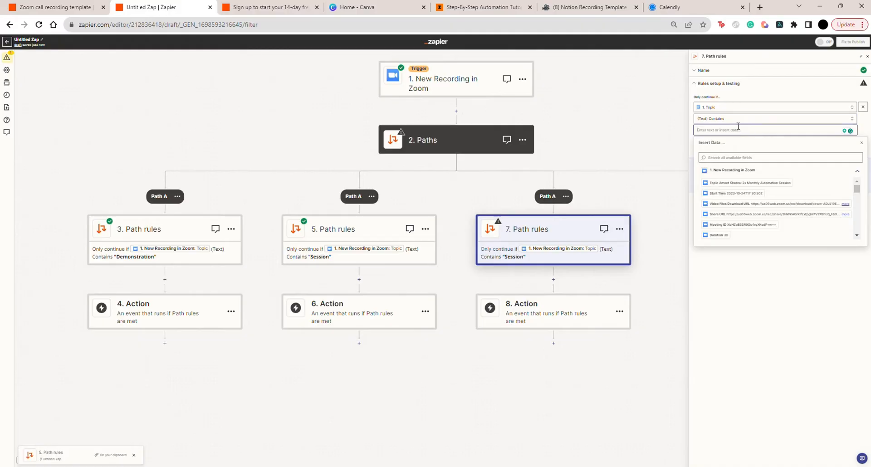
Set the third path's topic condition to Kick, test the rule, and leave its action unchosen
{"action": "type", "text": "Kick"}
{"action": "key", "text": "Escape"}
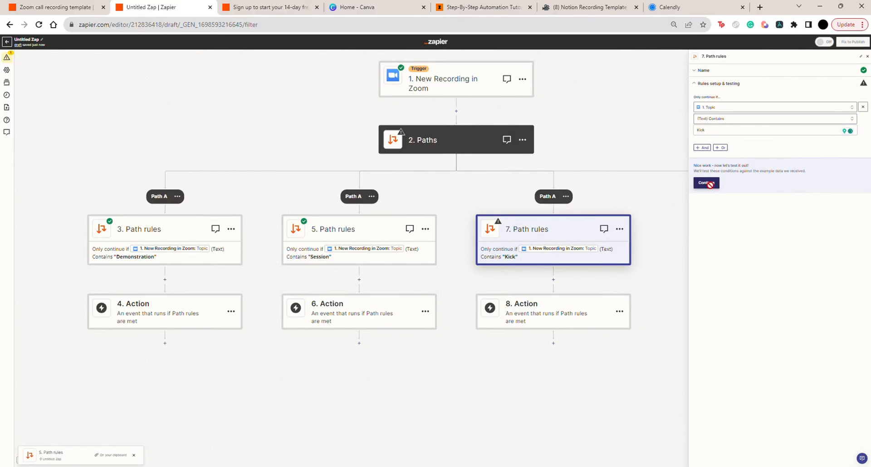
{"action": "left_click", "coordinate": [710, 183]}
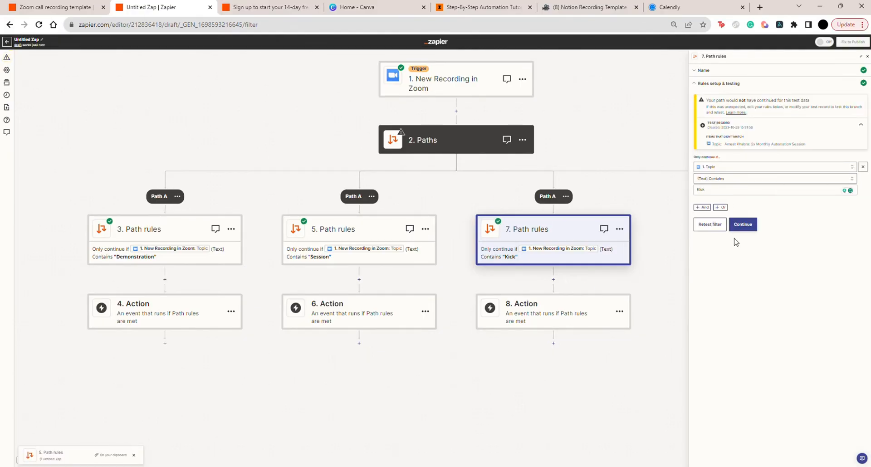
{"action": "left_click", "coordinate": [743, 224]}
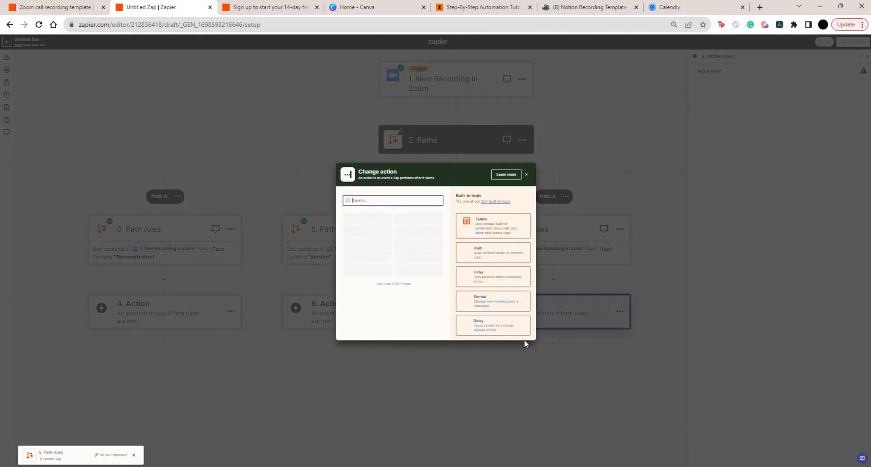
{"action": "left_click", "coordinate": [527, 175]}
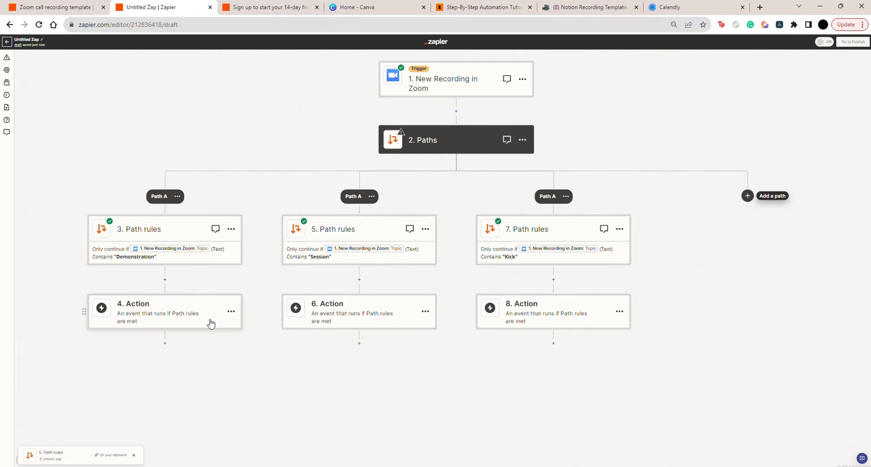
Check the Notion Recording Template database, then choose Notion as the app for the Demonstration path's action
{"action": "left_click", "coordinate": [574, 14]}
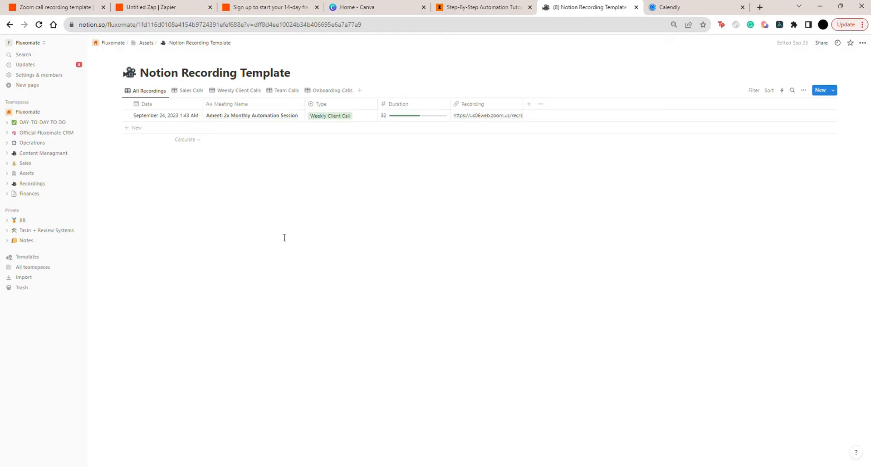
{"action": "left_click", "coordinate": [160, 8]}
{"action": "left_click", "coordinate": [175, 302]}
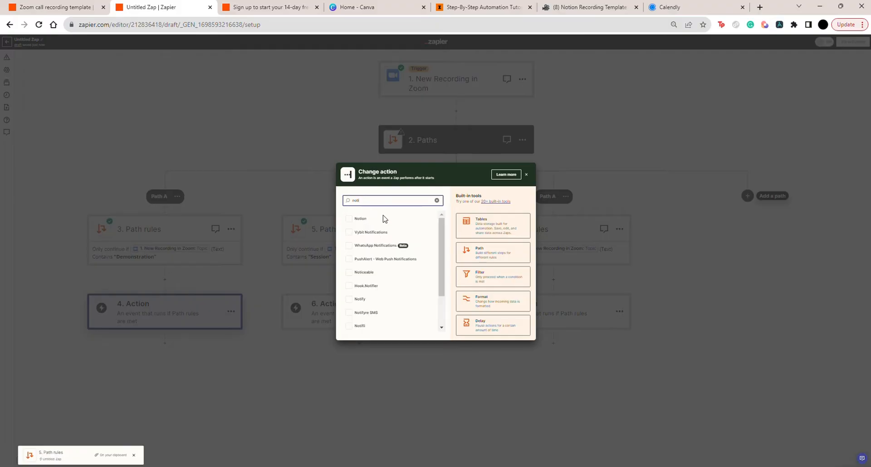
{"action": "left_click", "coordinate": [383, 223]}
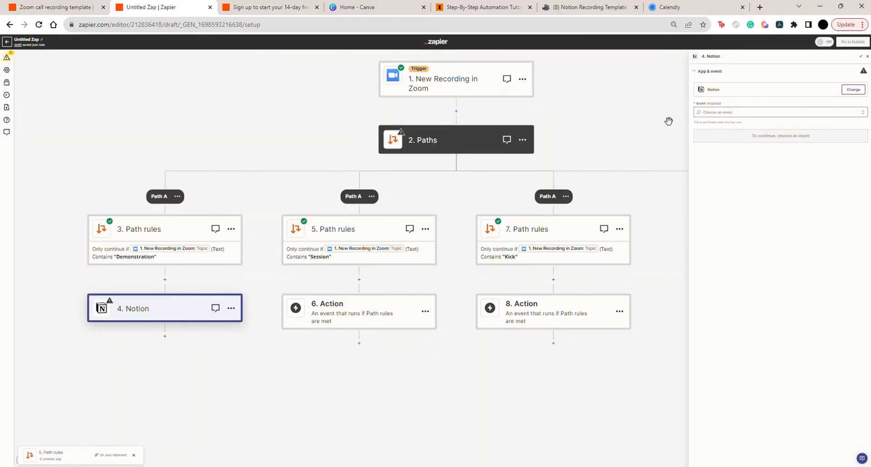
{"action": "key", "text": "ctrl+plus"}
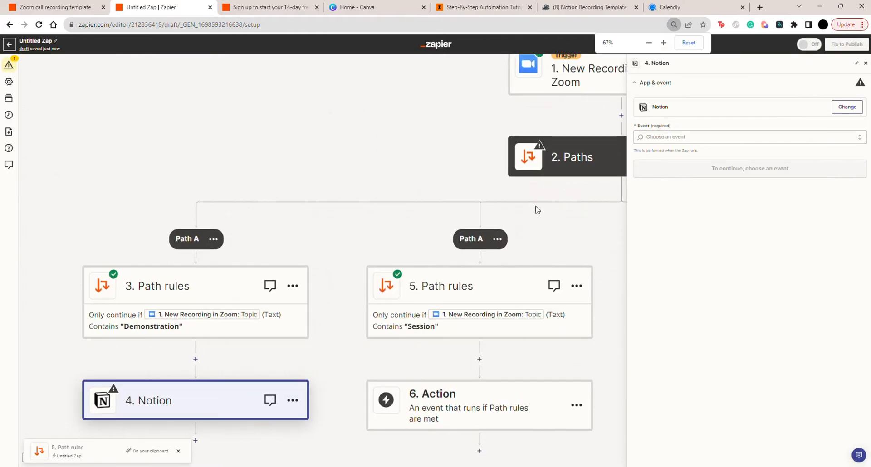
Set the Demonstration path's Notion event to Create Database Item and connect the Notion account
{"action": "scroll", "coordinate": [537, 210], "scroll_direction": "down", "scroll_amount": 3}
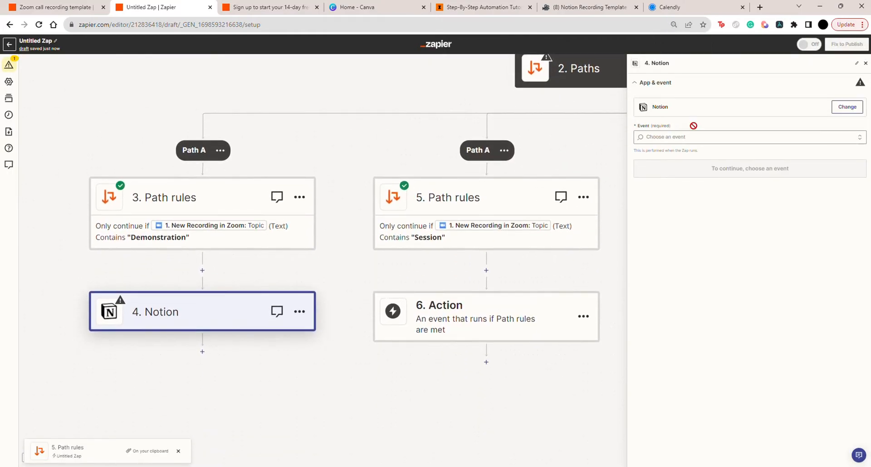
{"action": "left_click", "coordinate": [685, 137]}
{"action": "scroll", "coordinate": [681, 242], "scroll_direction": "down", "scroll_amount": 1}
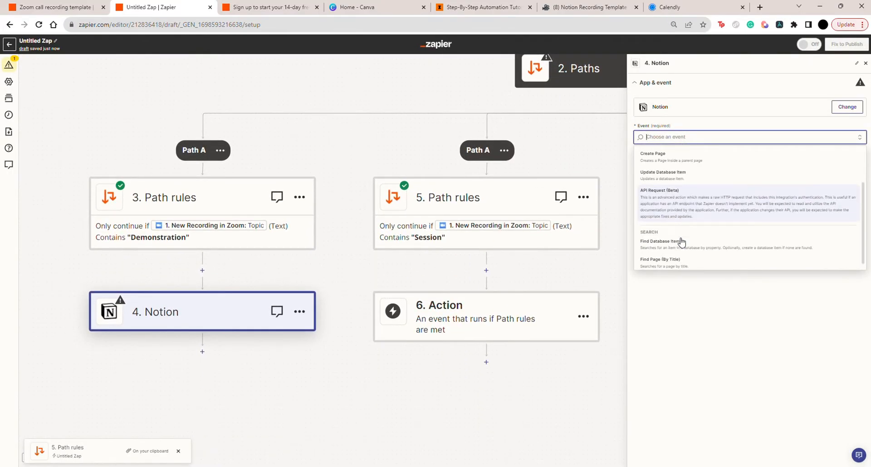
{"action": "scroll", "coordinate": [681, 242], "scroll_direction": "up", "scroll_amount": 1}
{"action": "left_click", "coordinate": [690, 171]}
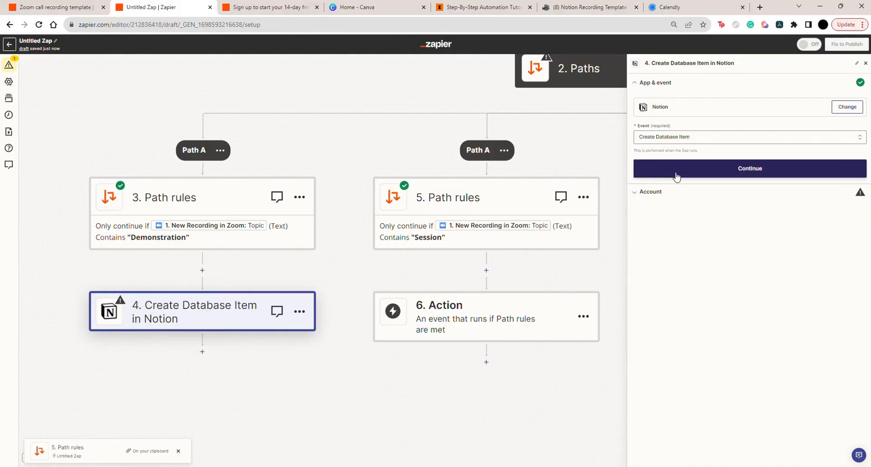
{"action": "left_click", "coordinate": [677, 171]}
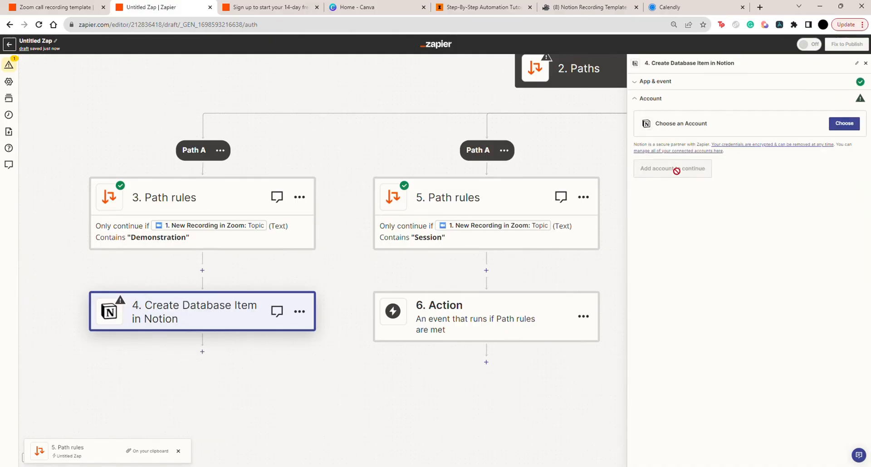
{"action": "left_click", "coordinate": [831, 129]}
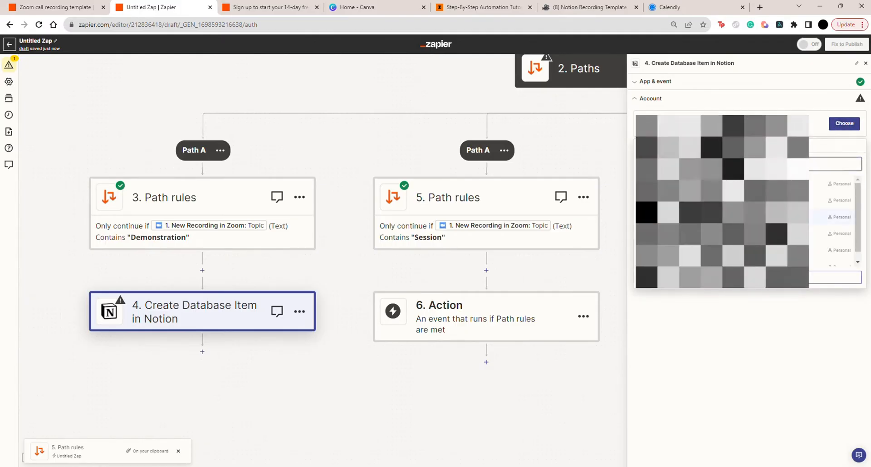
{"action": "left_click", "coordinate": [744, 217]}
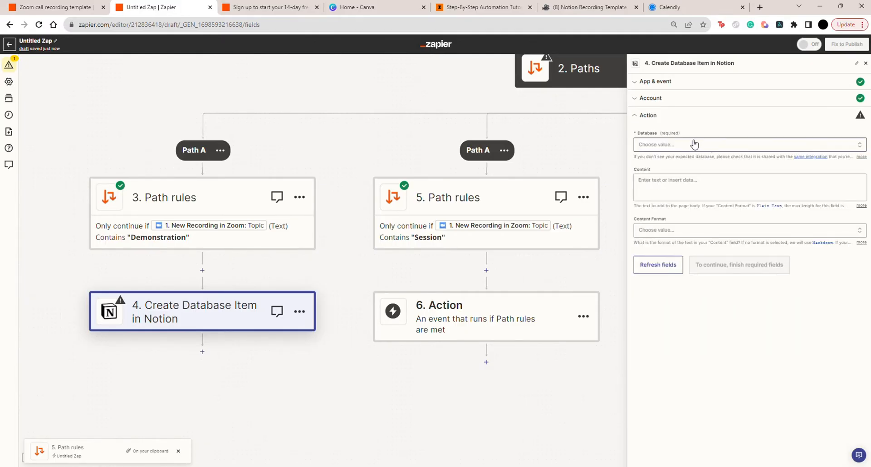
Check the database name in Notion, then select Notion Recording Template as the action's database
{"action": "left_click", "coordinate": [691, 145]}
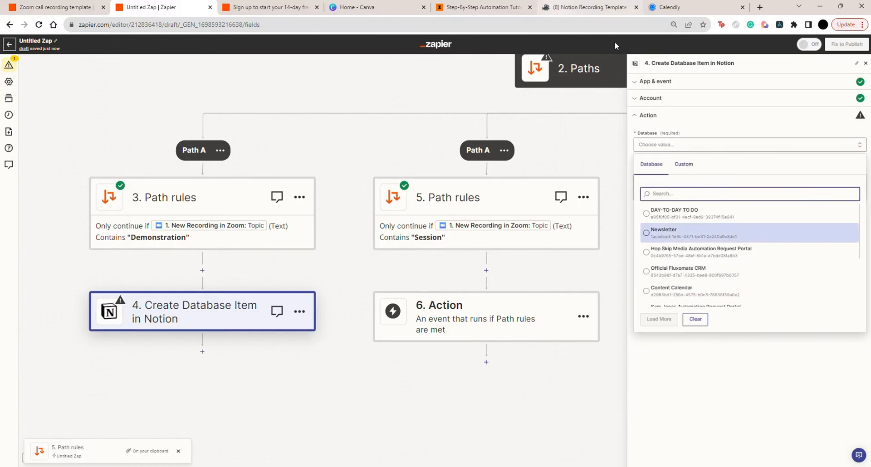
{"action": "left_click", "coordinate": [582, 8]}
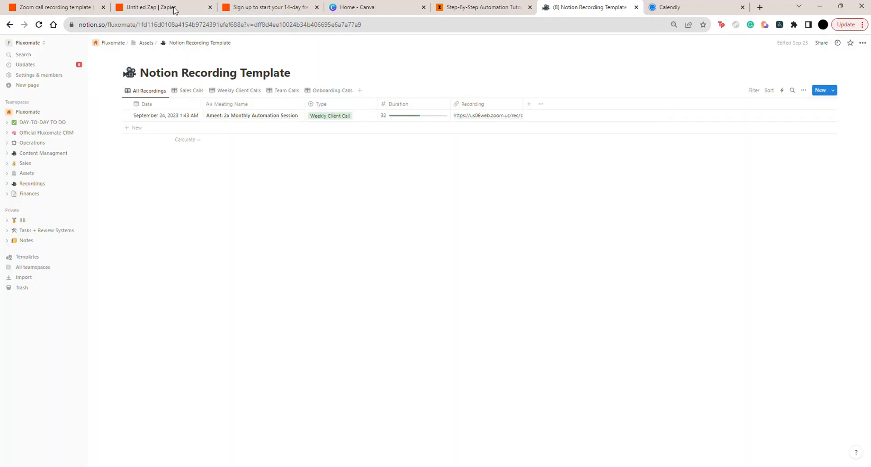
{"action": "left_click", "coordinate": [173, 9]}
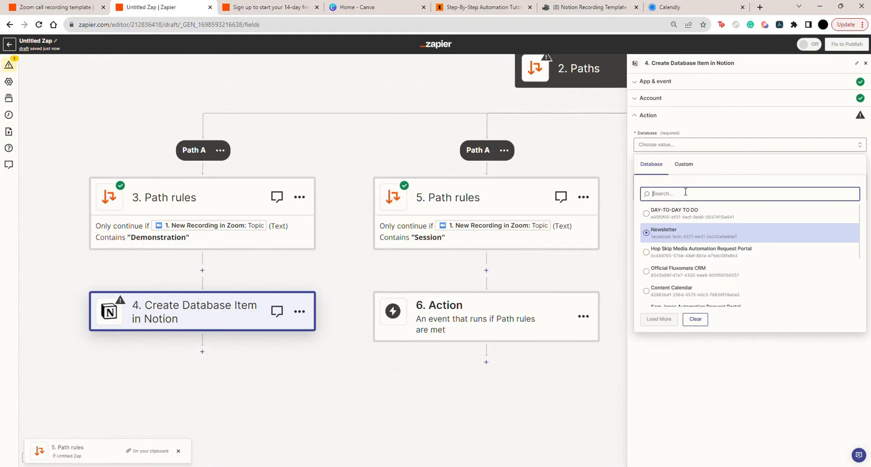
{"action": "type", "text": "ion"}
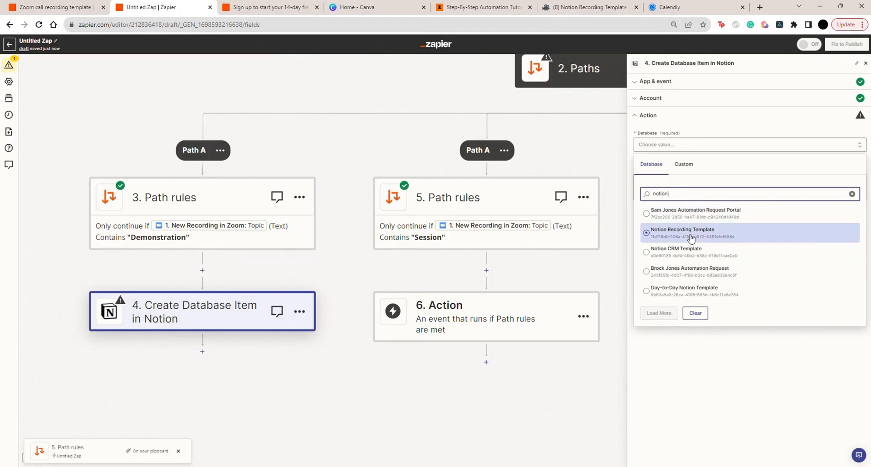
{"action": "left_click", "coordinate": [690, 233]}
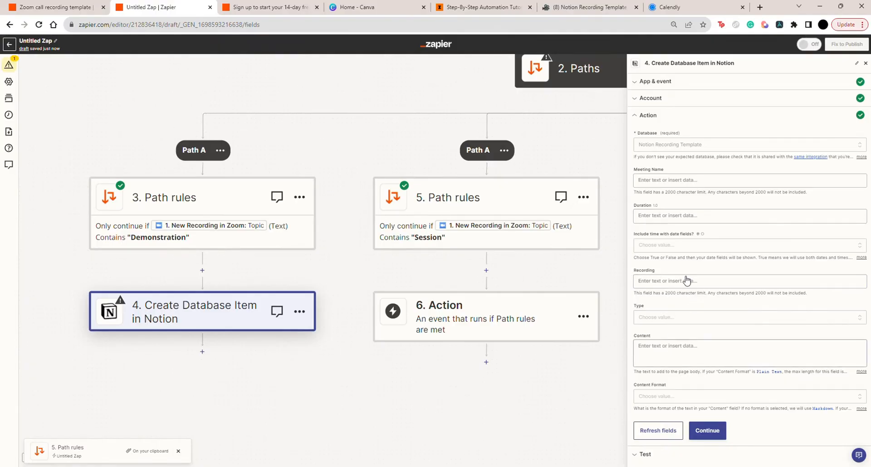
Map the Zoom recording's Topic to Meeting Name and its Duration to the Duration field
{"action": "left_click", "coordinate": [665, 180]}
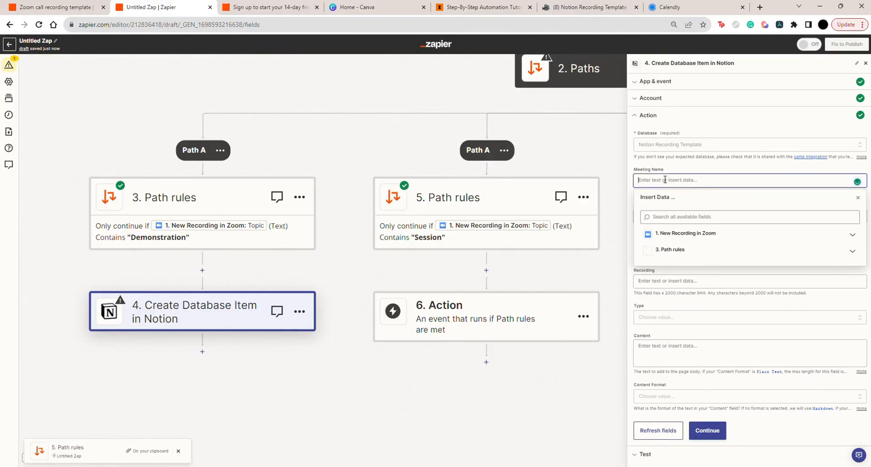
{"action": "left_click", "coordinate": [682, 234]}
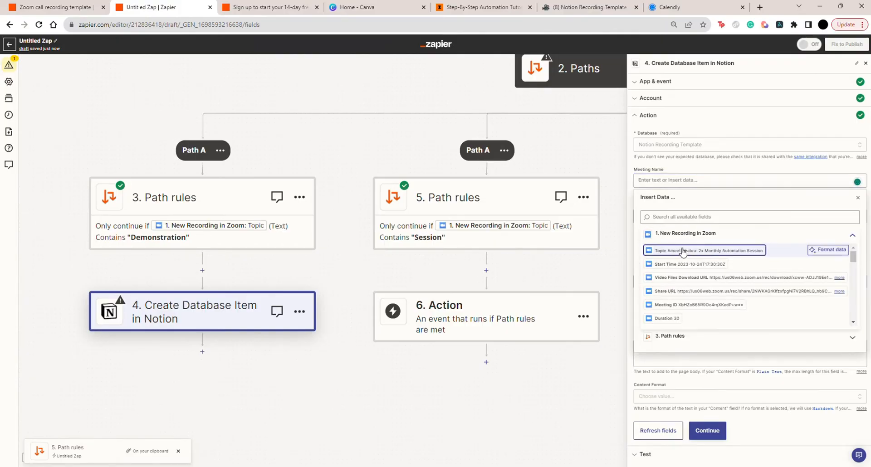
{"action": "left_click", "coordinate": [686, 249]}
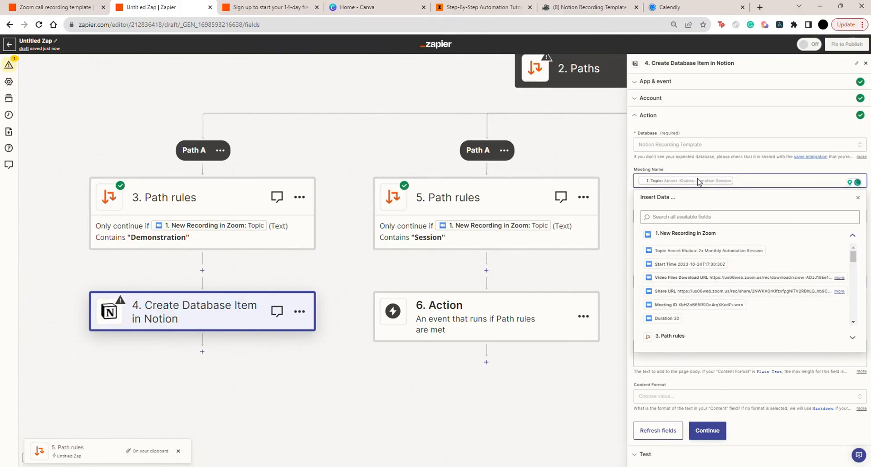
{"action": "left_click", "coordinate": [665, 216]}
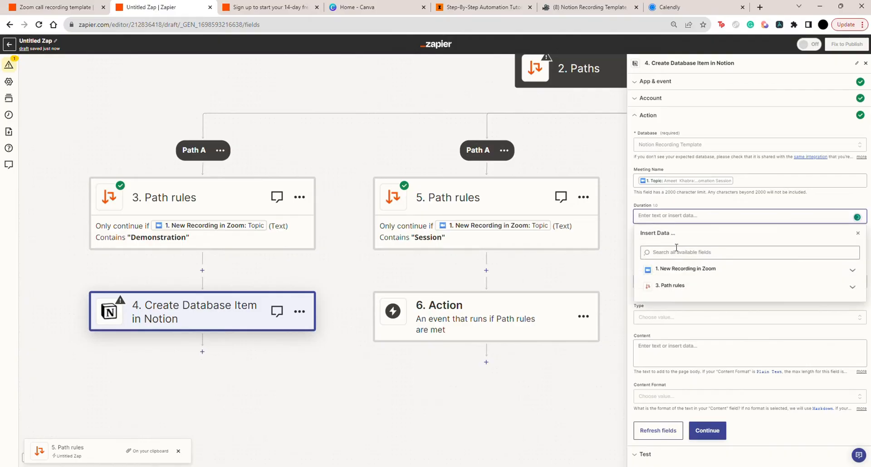
{"action": "left_click", "coordinate": [682, 274]}
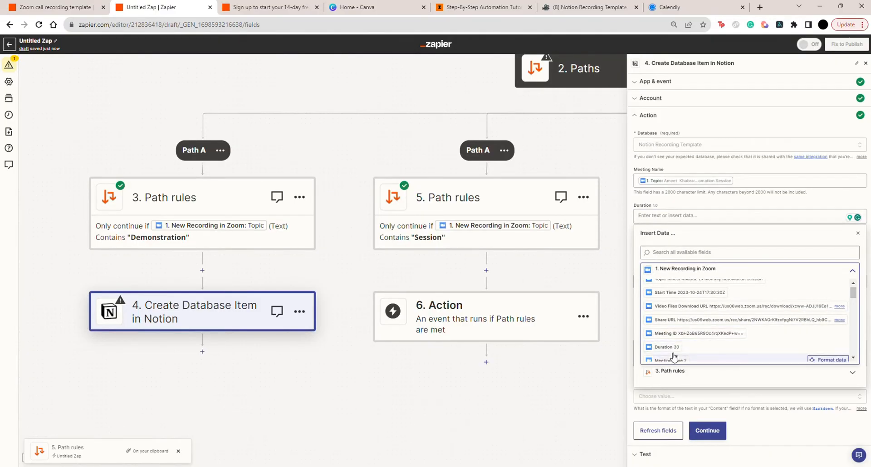
{"action": "left_click", "coordinate": [666, 348]}
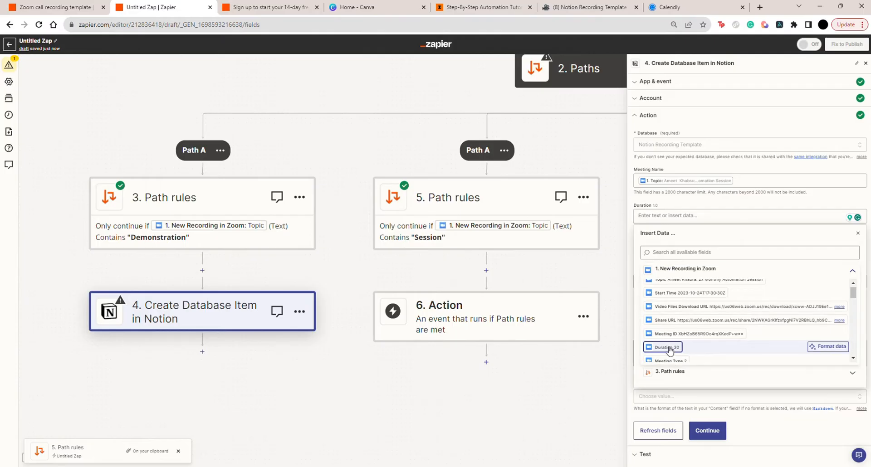
{"action": "left_click", "coordinate": [682, 208]}
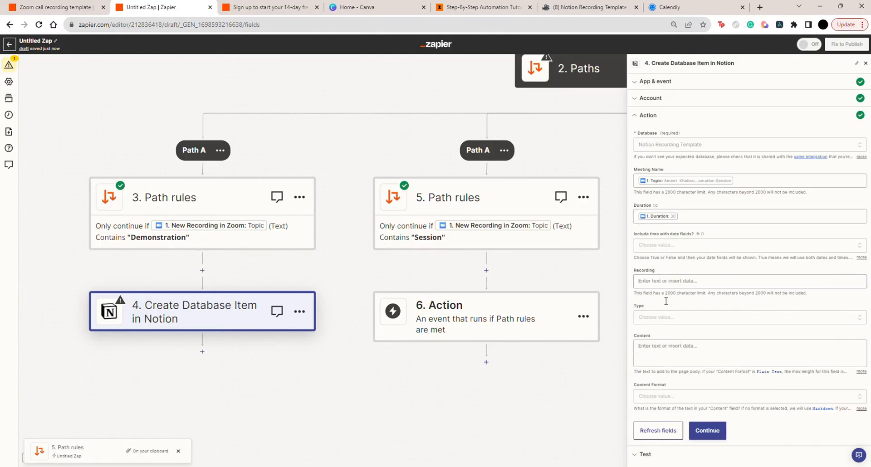
Set the database item's Type to Sales Call
{"action": "left_click", "coordinate": [657, 318]}
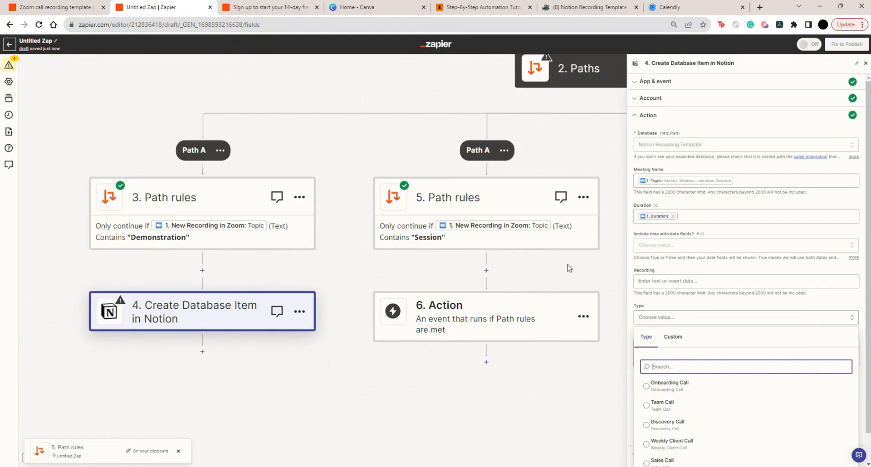
{"action": "scroll", "coordinate": [710, 388], "scroll_direction": "down", "scroll_amount": 1}
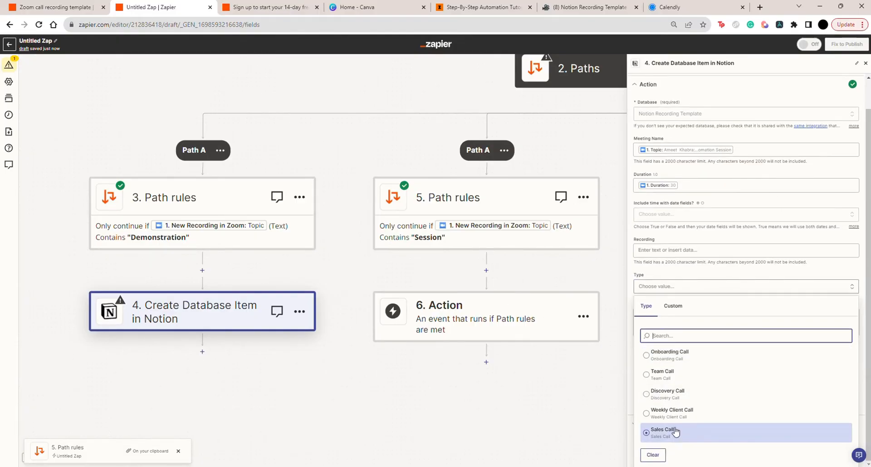
{"action": "left_click", "coordinate": [675, 432]}
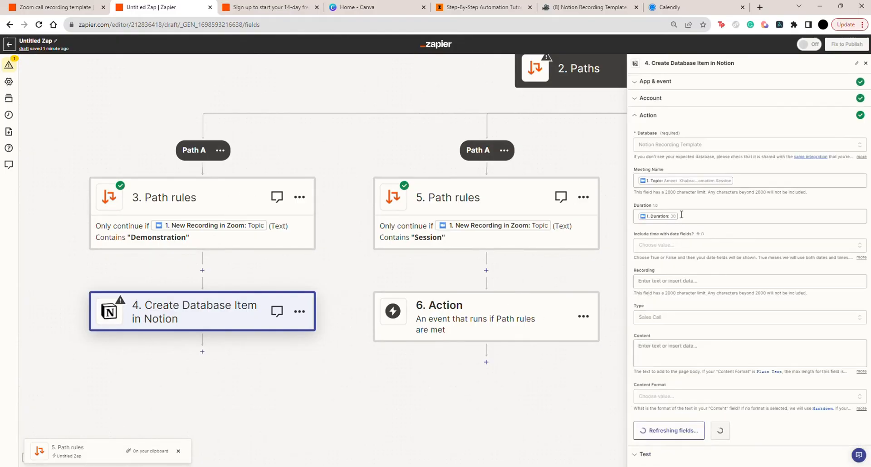
Check the Notion database columns, map the Zoom Share URL to Recording, and set including time with date fields to True
{"action": "left_click", "coordinate": [575, 17]}
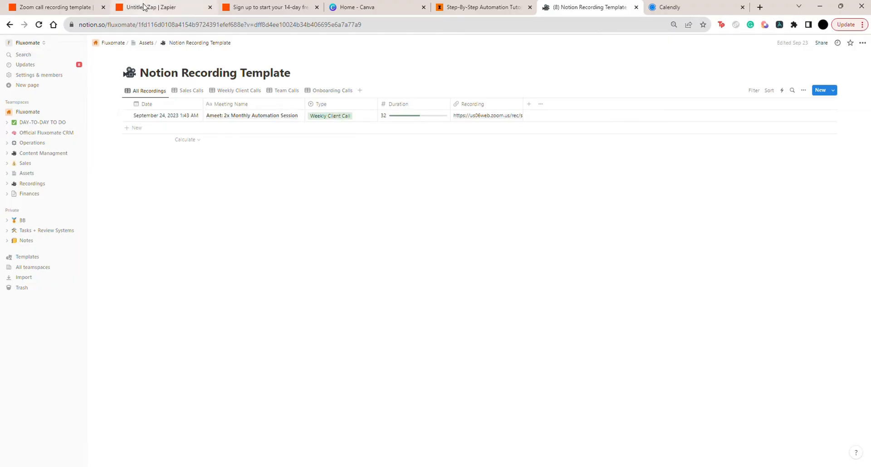
{"action": "left_click", "coordinate": [144, 8]}
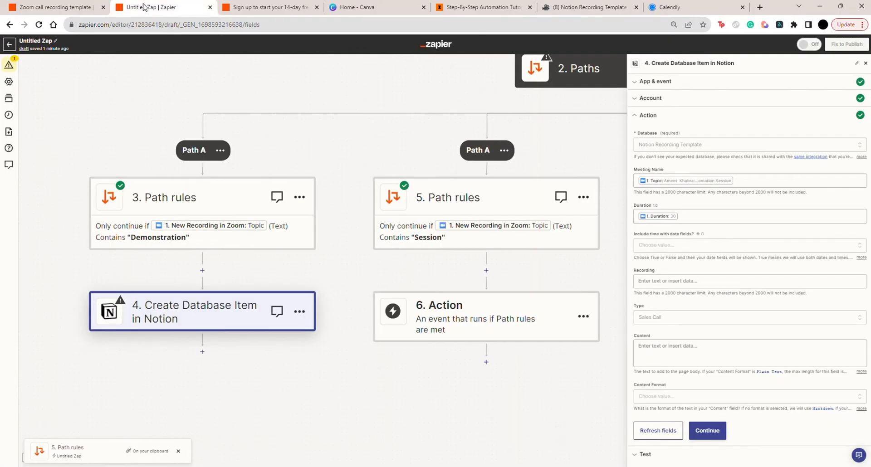
{"action": "left_click", "coordinate": [671, 281]}
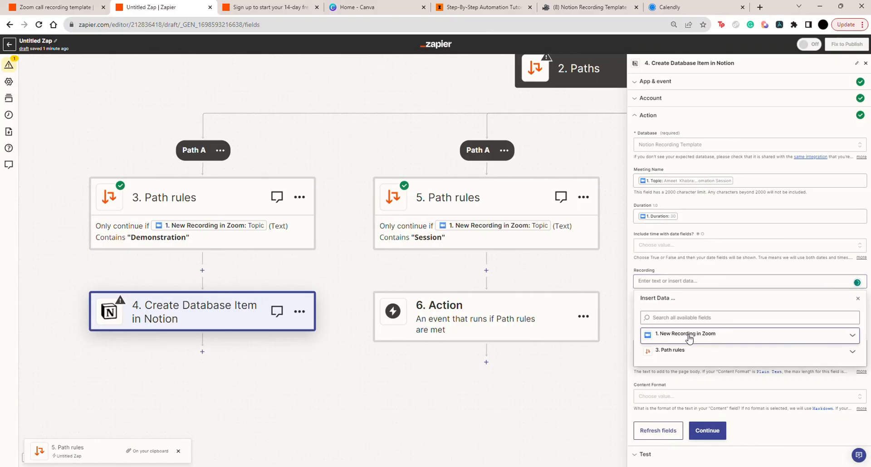
{"action": "left_click", "coordinate": [707, 336]}
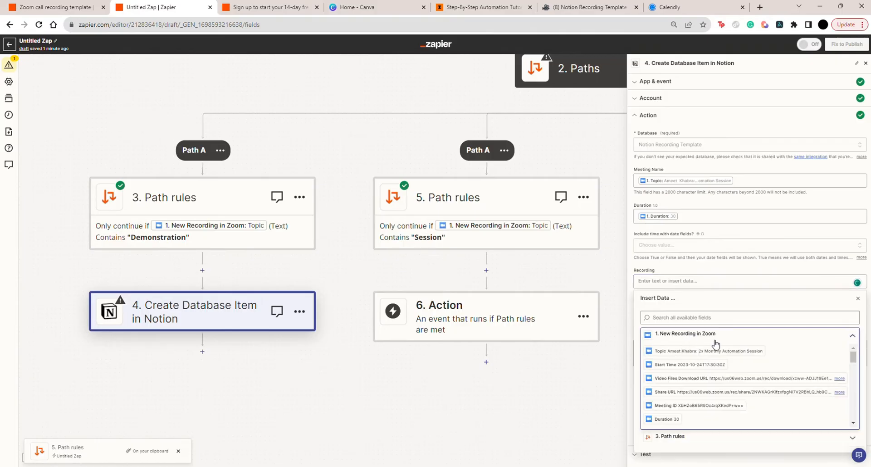
{"action": "left_click", "coordinate": [680, 392]}
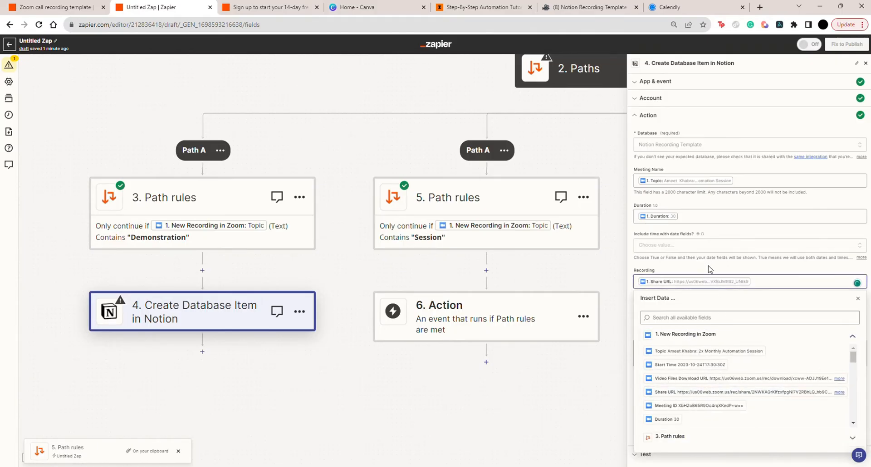
{"action": "left_click", "coordinate": [710, 268]}
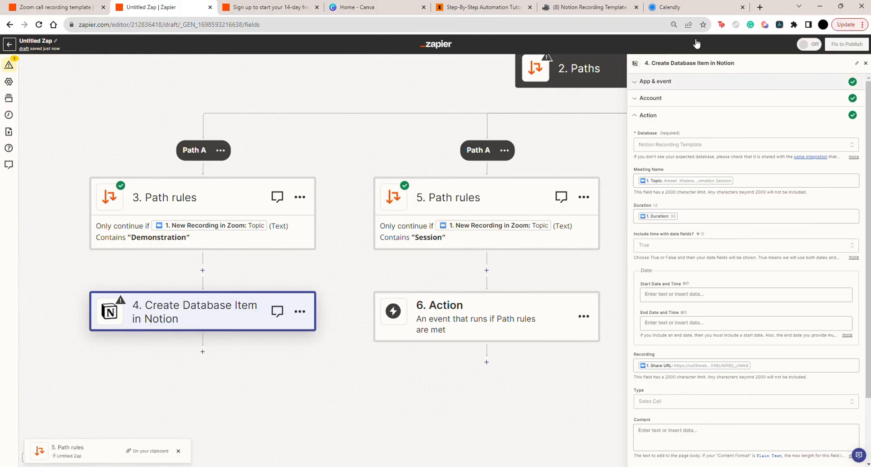
Search the web for "time in zapier" and open the Zapier help article on inserting the time a Zap runs into a field
{"action": "left_click", "coordinate": [760, 7]}
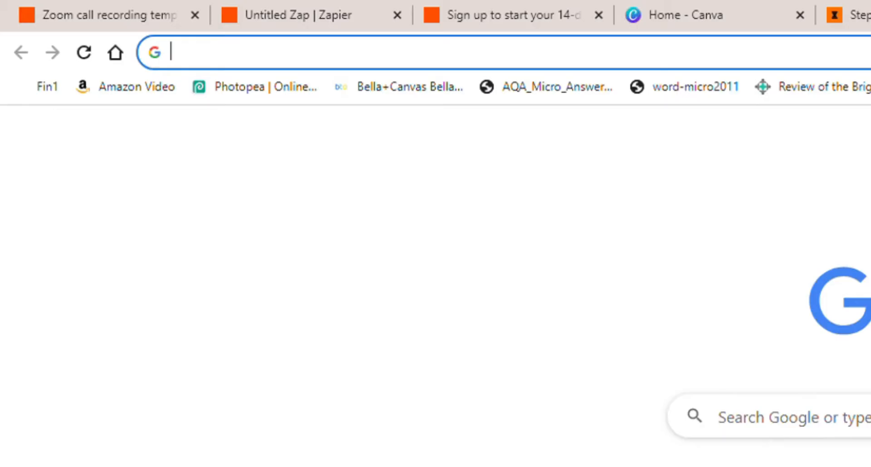
{"action": "type", "text": "time"}
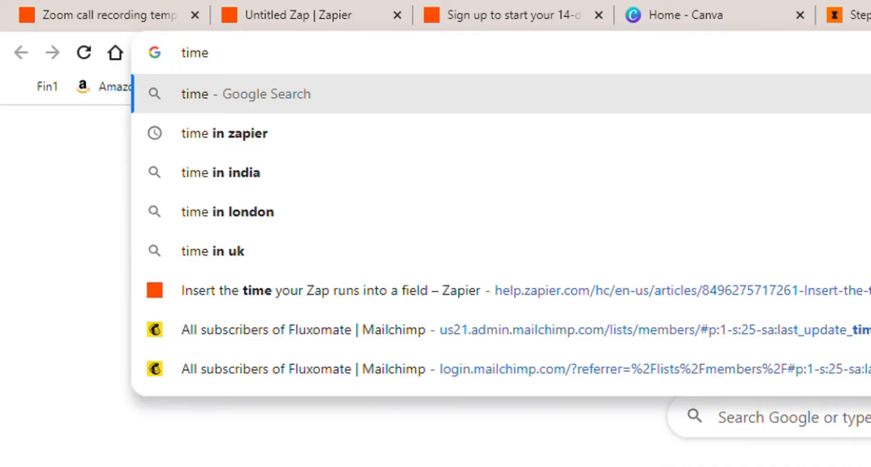
{"action": "key", "text": "Down"}
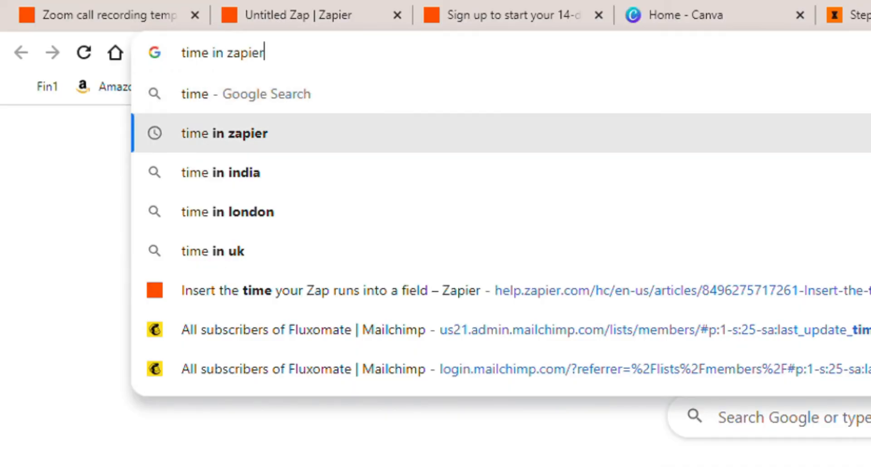
{"action": "key", "text": "Return"}
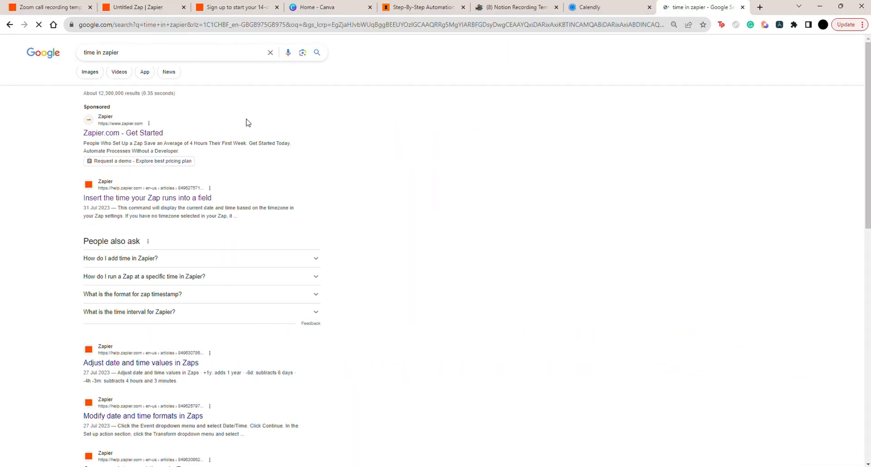
{"action": "left_click", "coordinate": [167, 199]}
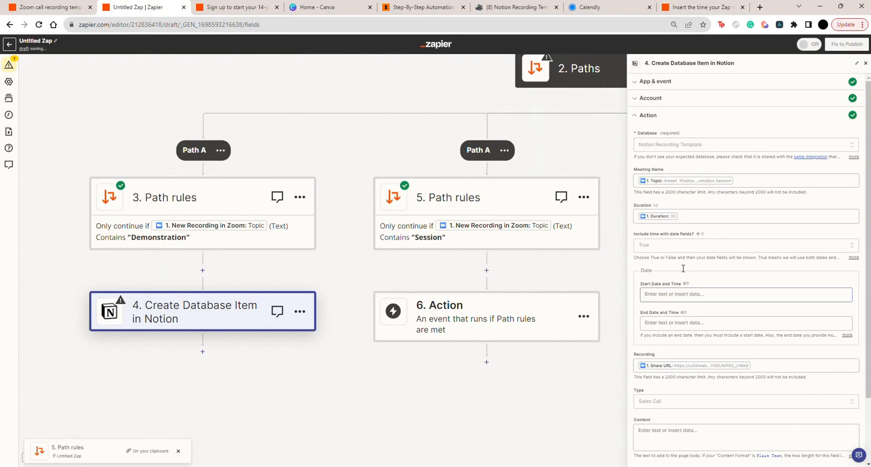
Fill the item's Start Date and Time with the zap_meta_human_now value in Zapier, leaving End Date and Time empty
{"action": "type", "text": "{{zap_meta_human_now}}"}
{"action": "key", "text": "BackSpace"}
{"action": "key", "text": "BackSpace"}
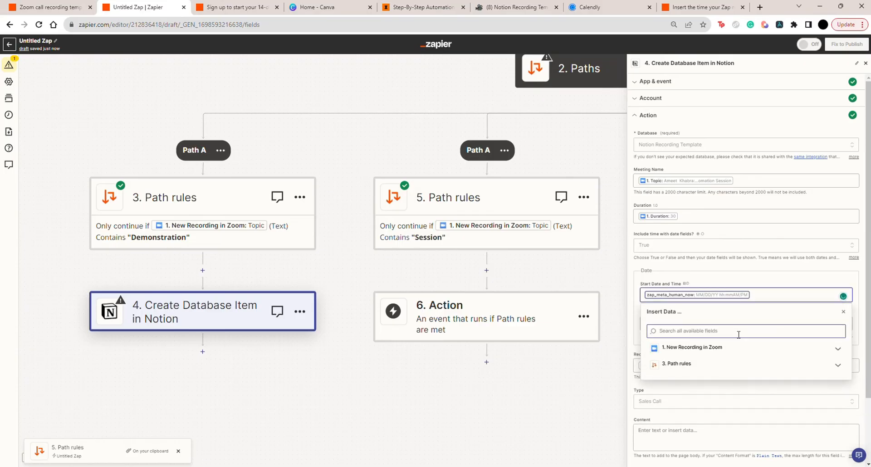
{"action": "key", "text": "Escape"}
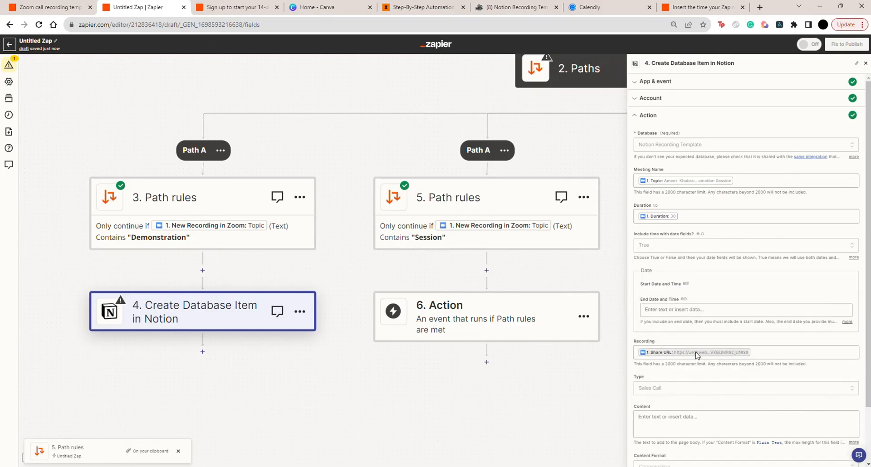
{"action": "left_click", "coordinate": [677, 295]}
{"action": "key", "text": "Escape"}
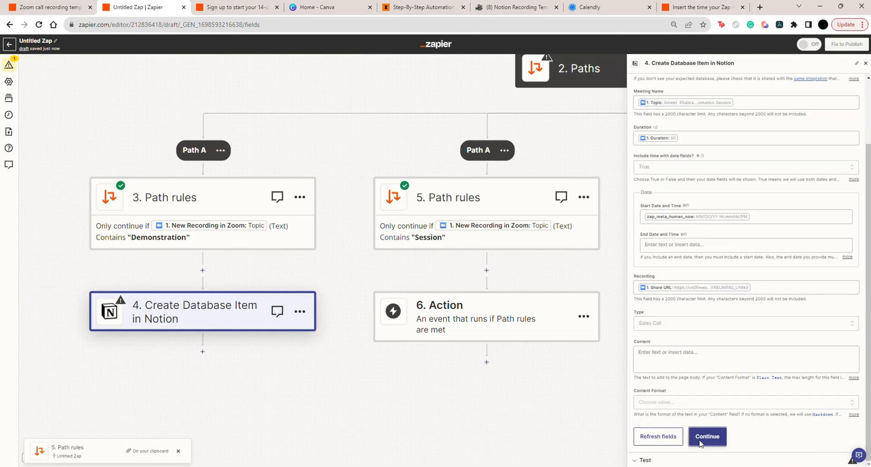
Test the Demonstration path's Create Database Item step and check the new recording entry in the Notion Recording Template database
{"action": "left_click", "coordinate": [701, 444]}
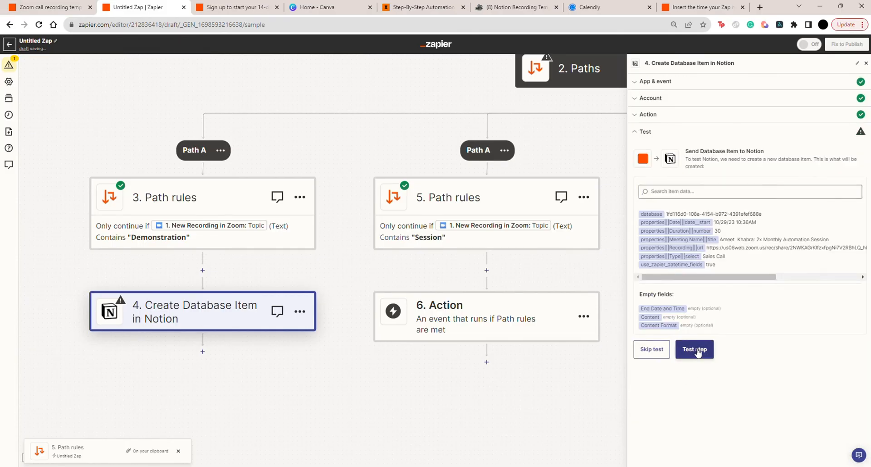
{"action": "left_click", "coordinate": [696, 350]}
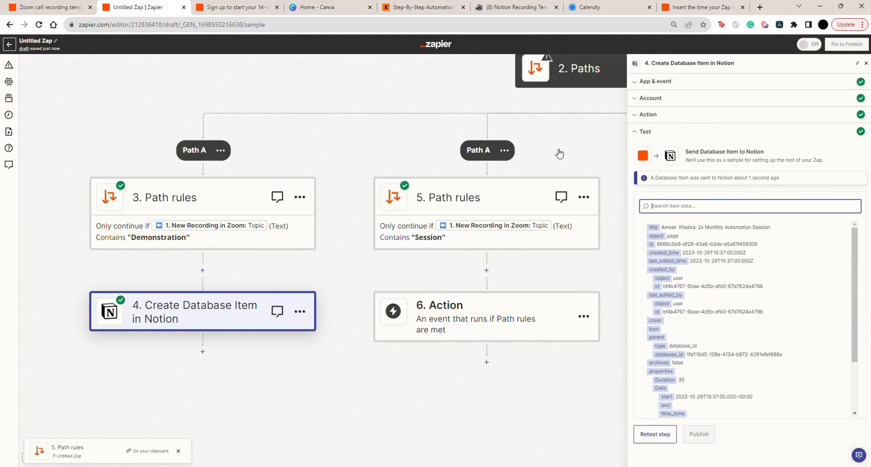
{"action": "left_click", "coordinate": [521, 7]}
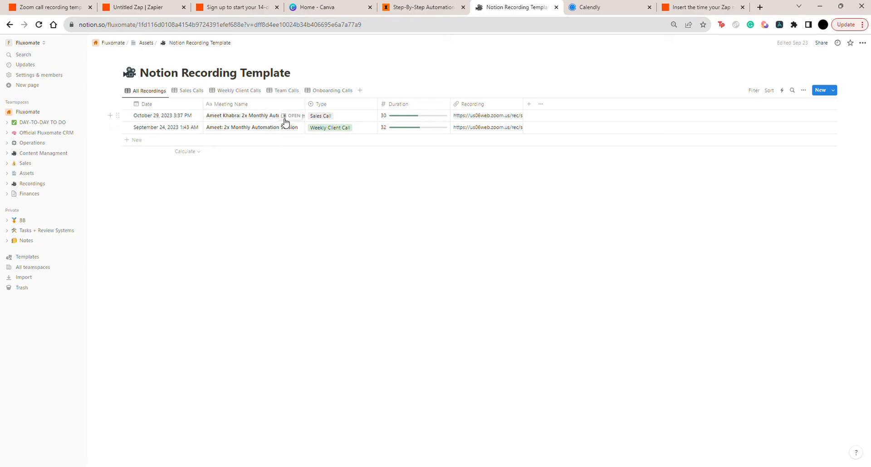
{"action": "left_click", "coordinate": [188, 91]}
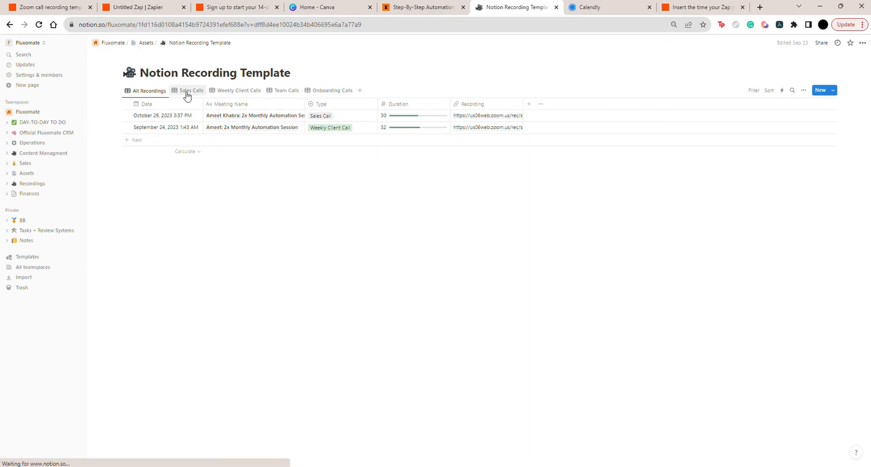
{"action": "left_click", "coordinate": [146, 90]}
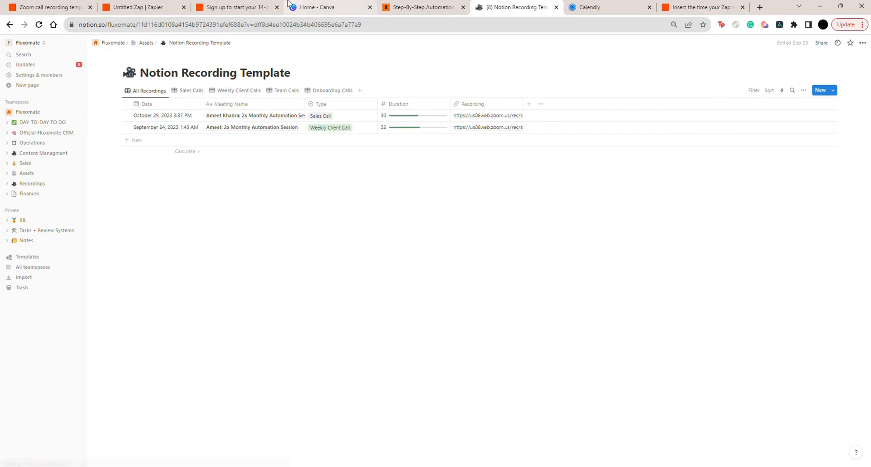
Copy the Demonstration path's Create Database Item step in Zapier and paste it to replace the Session path's empty action
{"action": "left_click", "coordinate": [138, 8]}
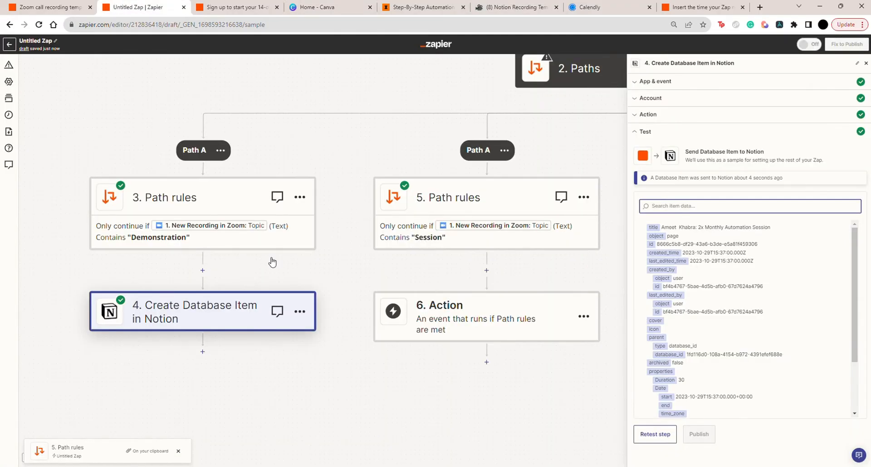
{"action": "left_click", "coordinate": [299, 313]}
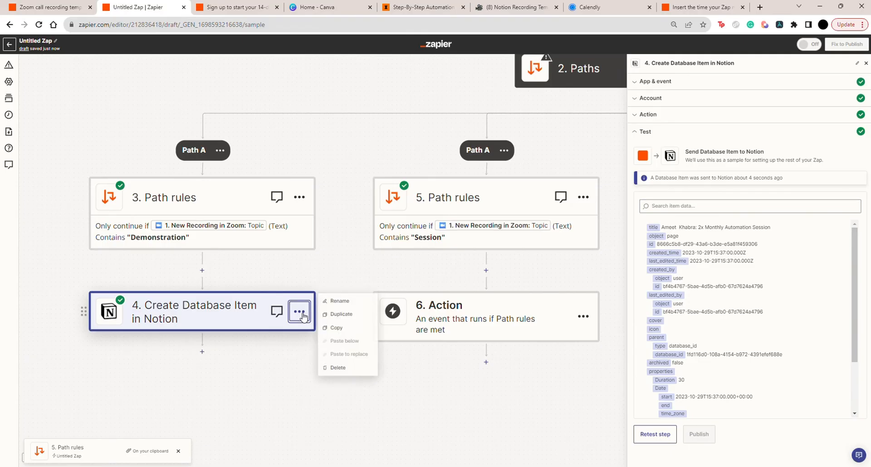
{"action": "left_click", "coordinate": [346, 328]}
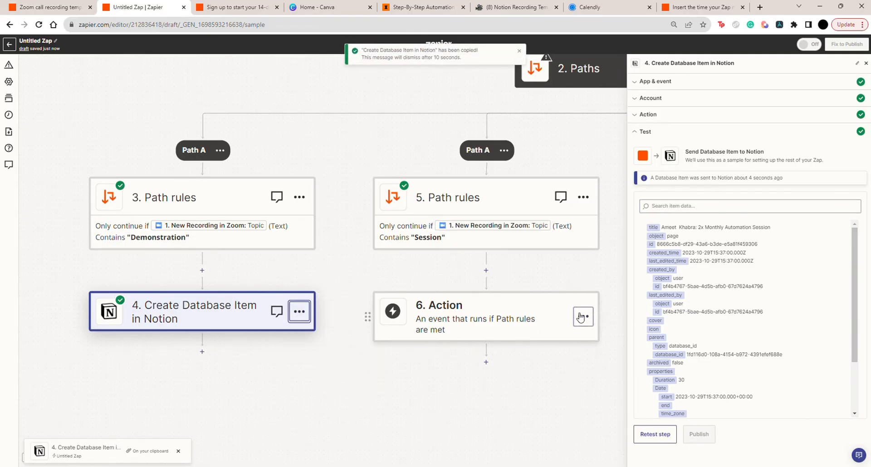
{"action": "left_click", "coordinate": [581, 317]}
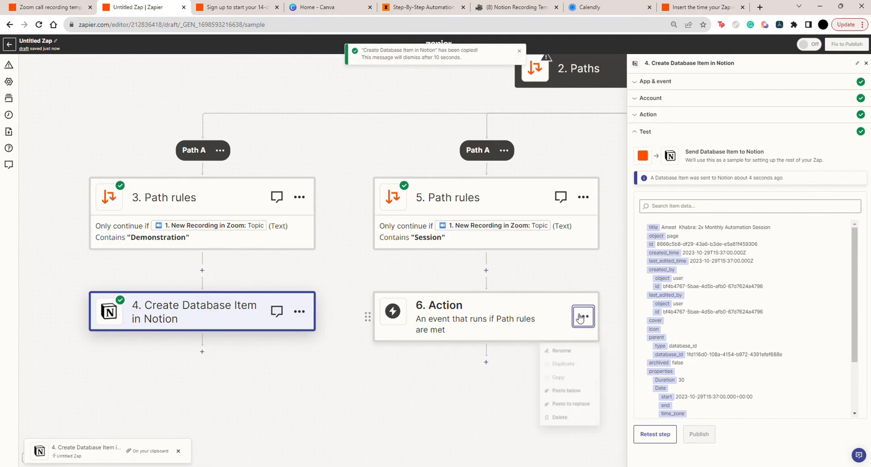
{"action": "left_click", "coordinate": [558, 403]}
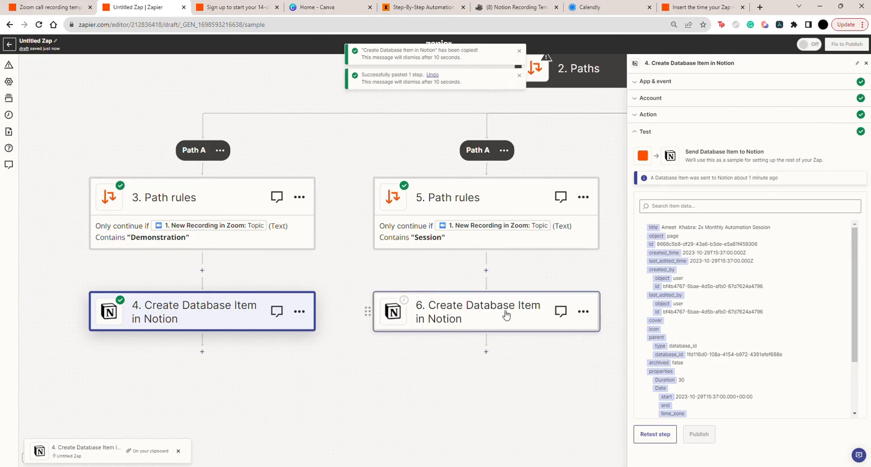
Set the Type to Weekly Client Call in the Session path's Create Database Item step and test the step
{"action": "left_click", "coordinate": [513, 316]}
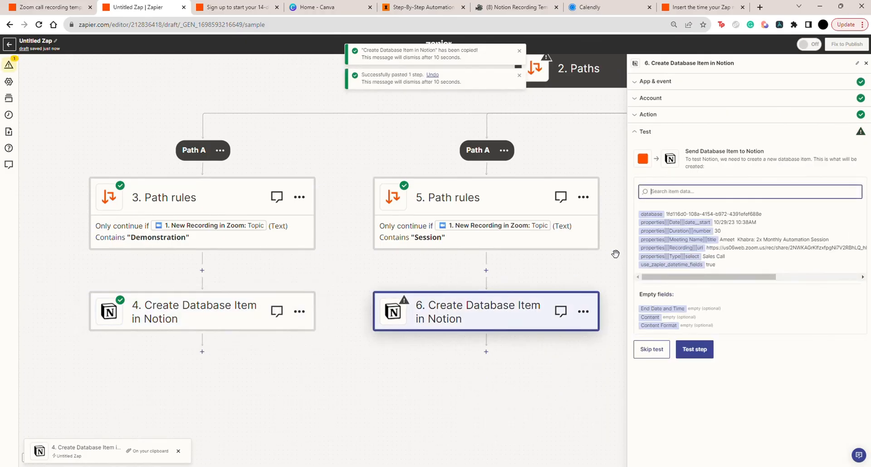
{"action": "left_click", "coordinate": [655, 120]}
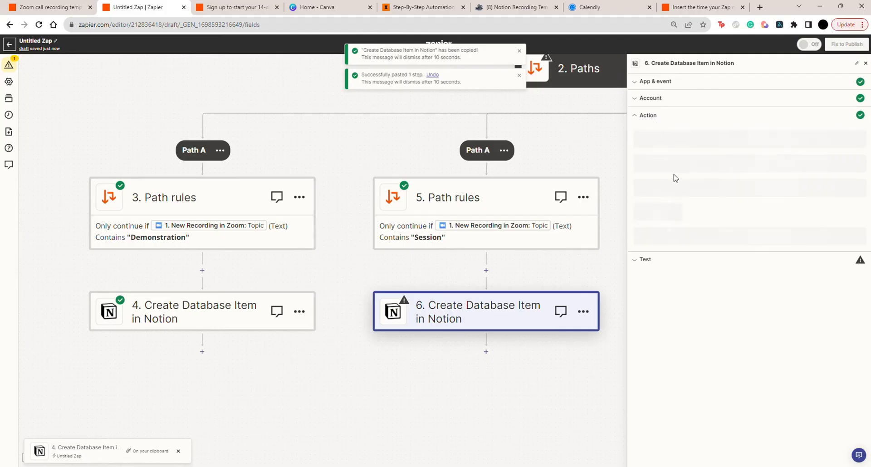
{"action": "scroll", "coordinate": [708, 274], "scroll_direction": "down", "scroll_amount": 1}
{"action": "left_click", "coordinate": [680, 333]}
{"action": "scroll", "coordinate": [672, 372], "scroll_direction": "down", "scroll_amount": 1}
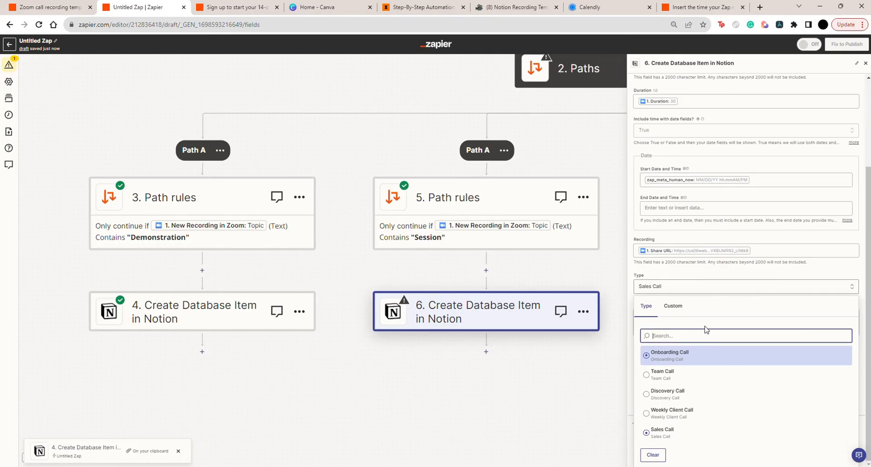
{"action": "left_click", "coordinate": [670, 419]}
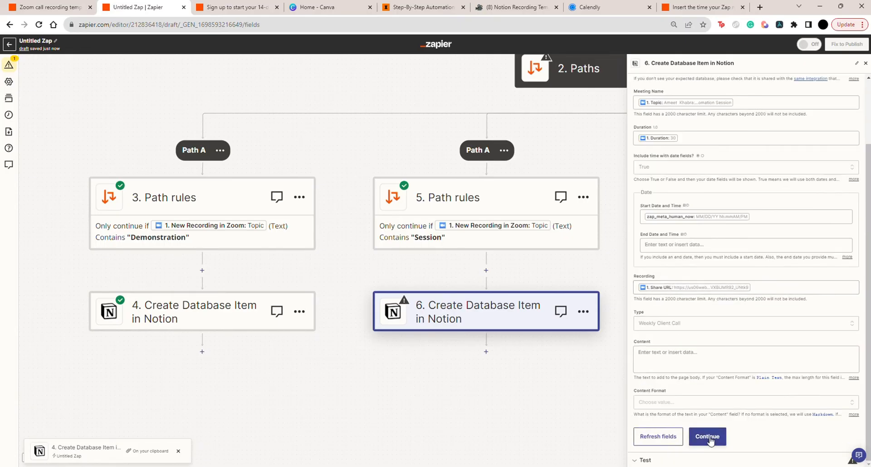
{"action": "left_click", "coordinate": [716, 436]}
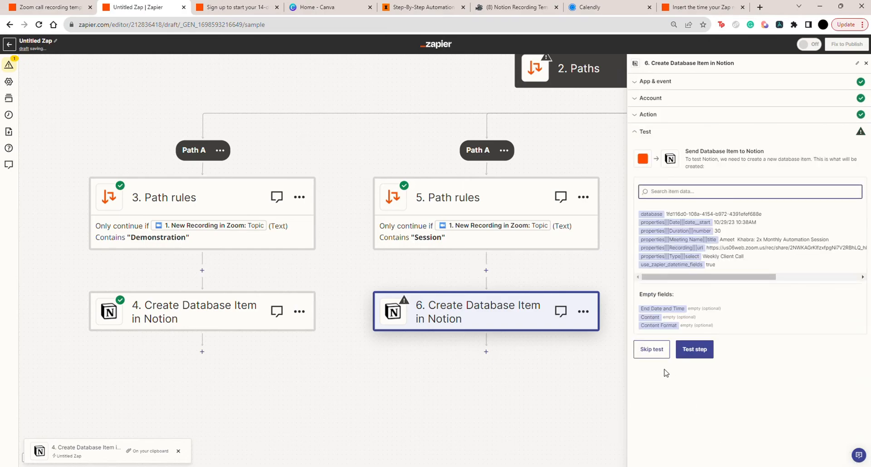
{"action": "left_click", "coordinate": [696, 348]}
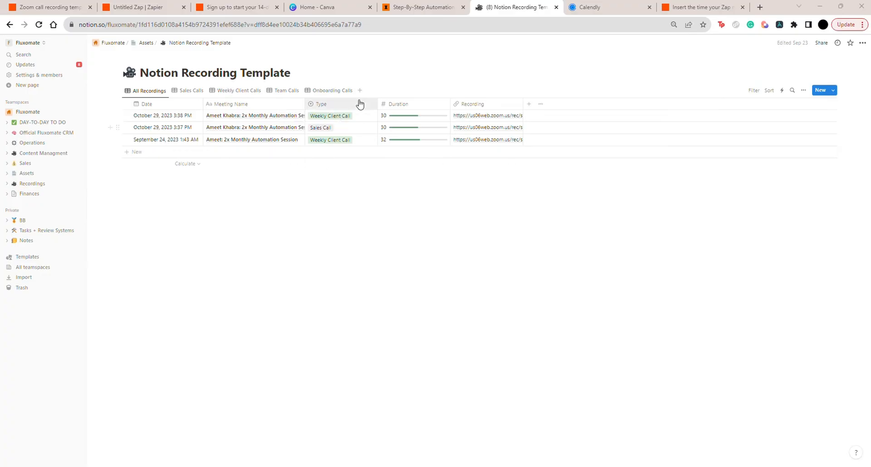
Copy the Session path's Create Database Item step in Zapier and paste it to replace the Kick path's empty action
{"action": "left_click", "coordinate": [137, 8]}
{"action": "scroll", "coordinate": [311, 223], "scroll_direction": "right", "scroll_amount": 3}
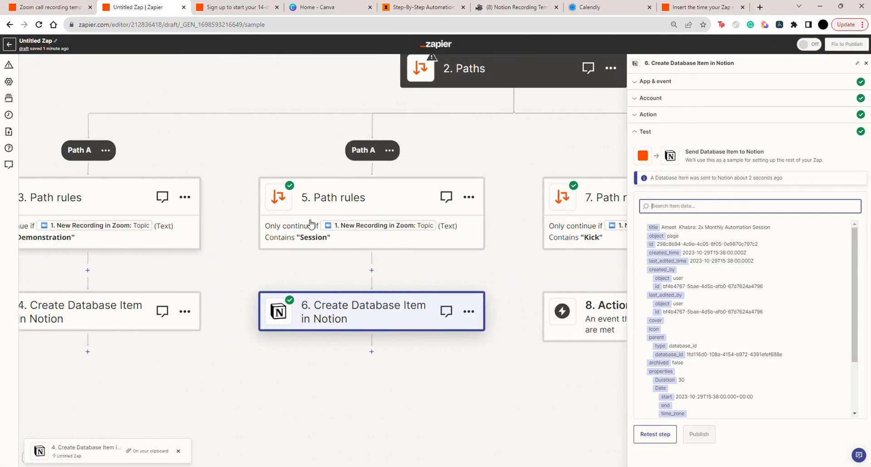
{"action": "scroll", "coordinate": [311, 223], "scroll_direction": "right", "scroll_amount": 3}
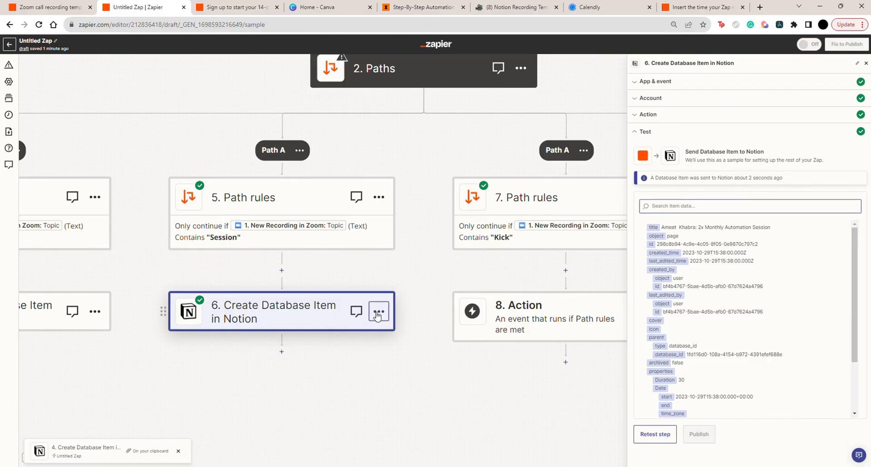
{"action": "left_click", "coordinate": [378, 313]}
{"action": "scroll", "coordinate": [417, 328], "scroll_direction": "down", "scroll_amount": 1}
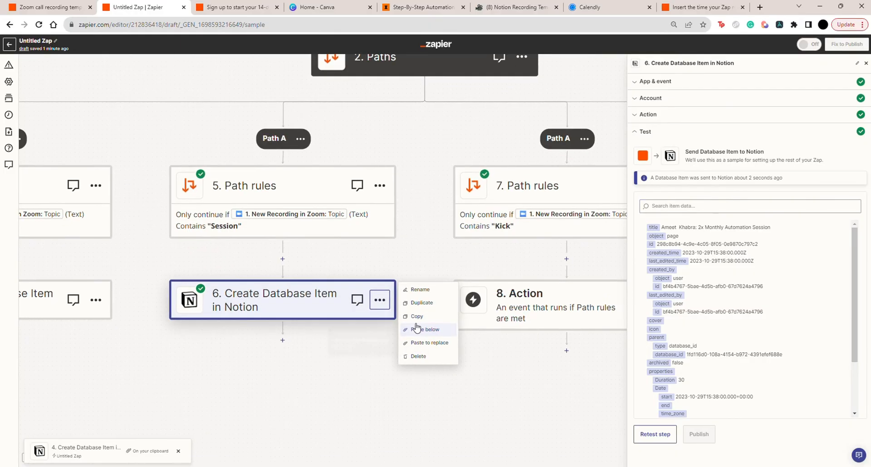
{"action": "scroll", "coordinate": [416, 328], "scroll_direction": "right", "scroll_amount": 3}
{"action": "left_click", "coordinate": [358, 323]}
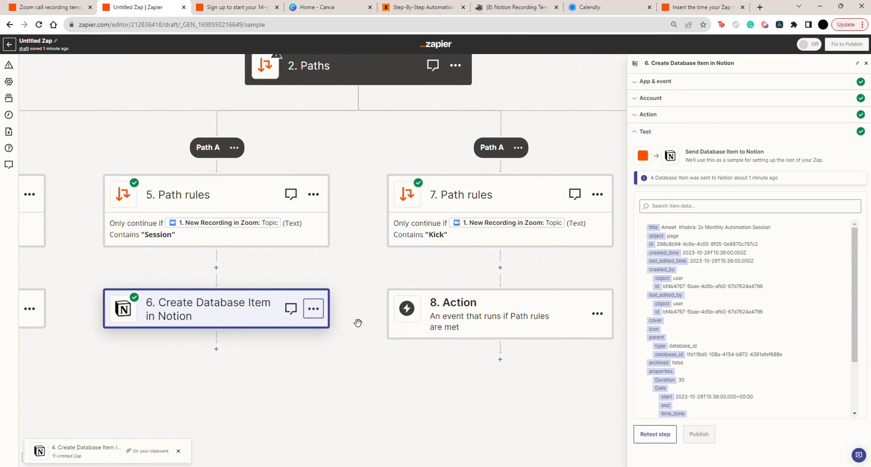
{"action": "left_click", "coordinate": [597, 313]}
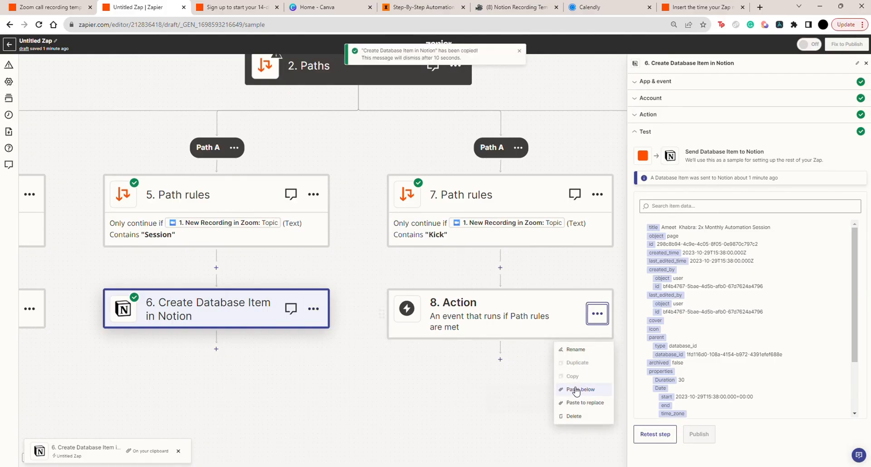
{"action": "left_click", "coordinate": [578, 403]}
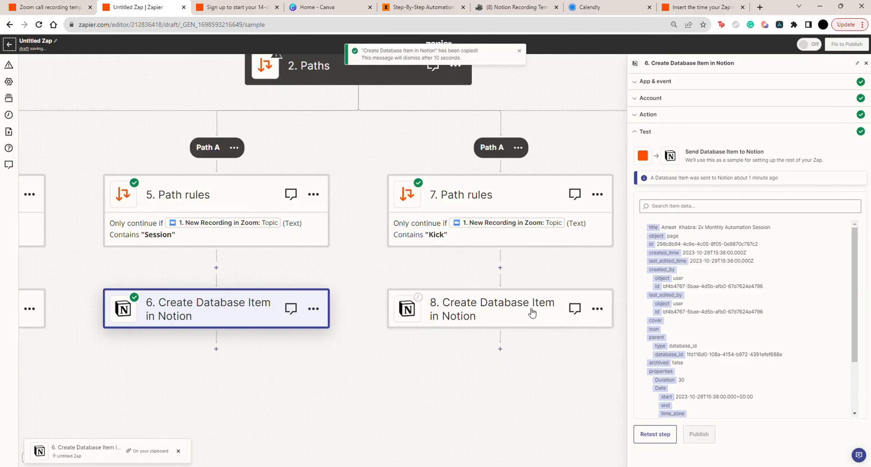
Set the Type to Onboarding Call in the Kick path's Create Database Item step and test the step
{"action": "left_click", "coordinate": [526, 311]}
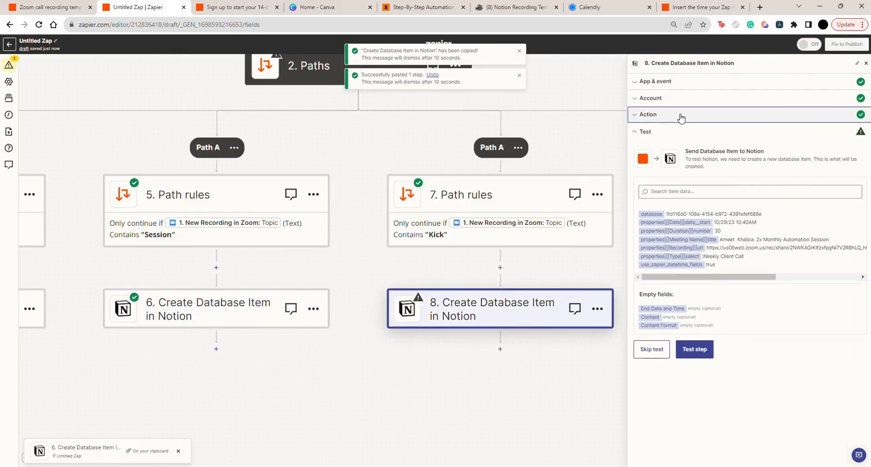
{"action": "left_click", "coordinate": [680, 116]}
{"action": "scroll", "coordinate": [686, 290], "scroll_direction": "down", "scroll_amount": 2}
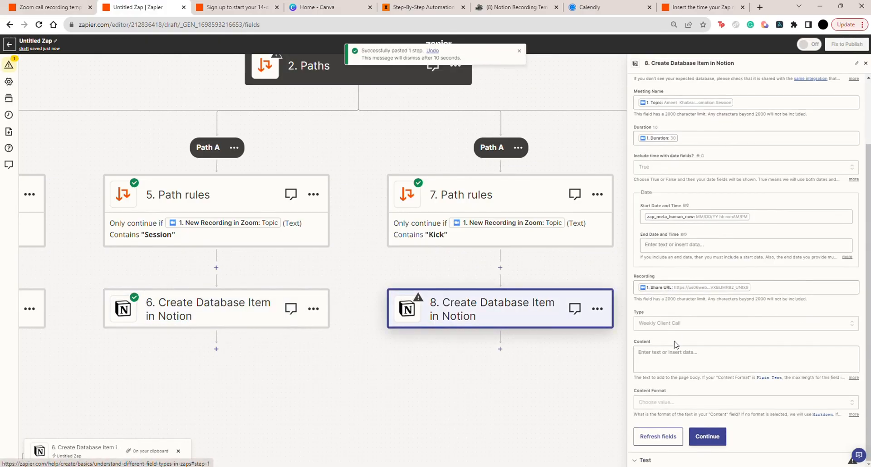
{"action": "left_click", "coordinate": [664, 324]}
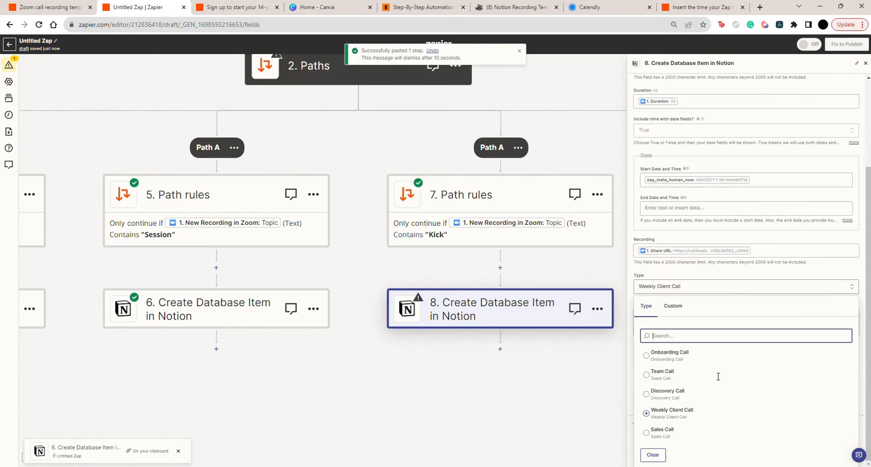
{"action": "scroll", "coordinate": [722, 378], "scroll_direction": "down", "scroll_amount": 1}
{"action": "left_click", "coordinate": [663, 358]}
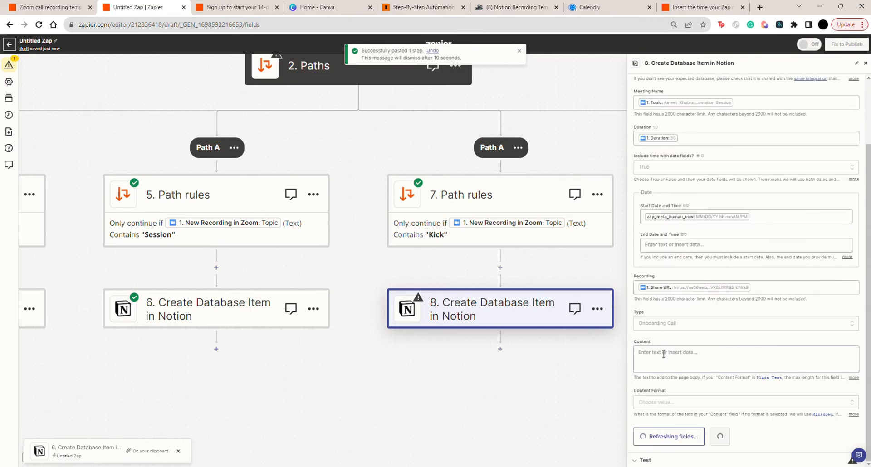
{"action": "left_click", "coordinate": [712, 440]}
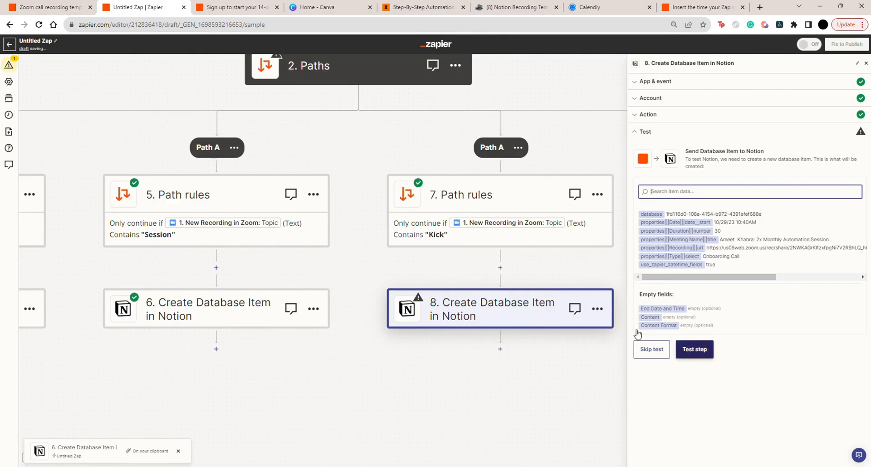
{"action": "left_click", "coordinate": [693, 351]}
{"action": "scroll", "coordinate": [289, 319], "scroll_direction": "left", "scroll_amount": 3}
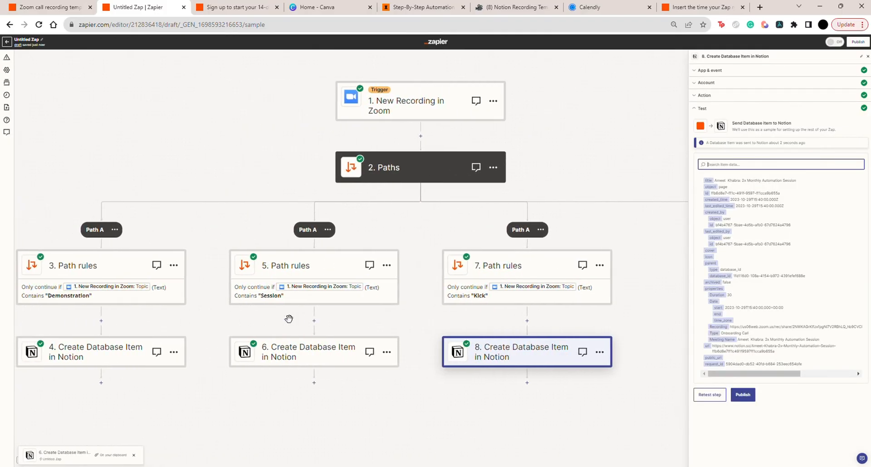
{"action": "scroll", "coordinate": [289, 319], "scroll_direction": "left", "scroll_amount": 3}
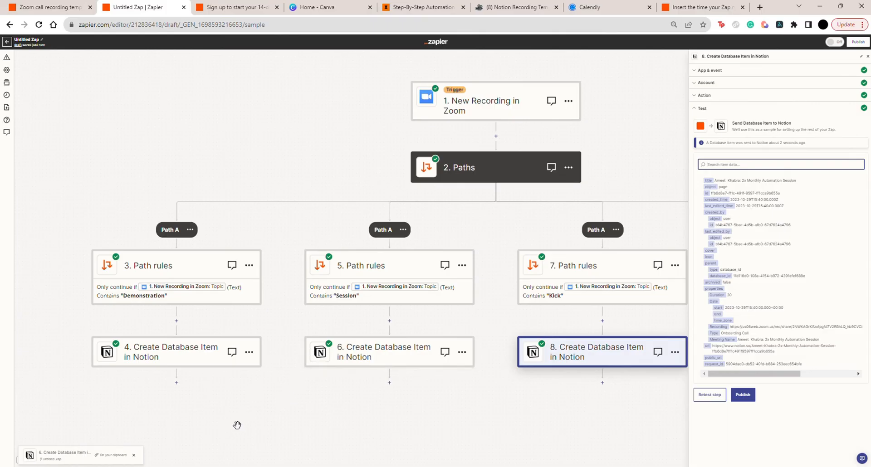
{"action": "scroll", "coordinate": [237, 425], "scroll_direction": "down", "scroll_amount": 1}
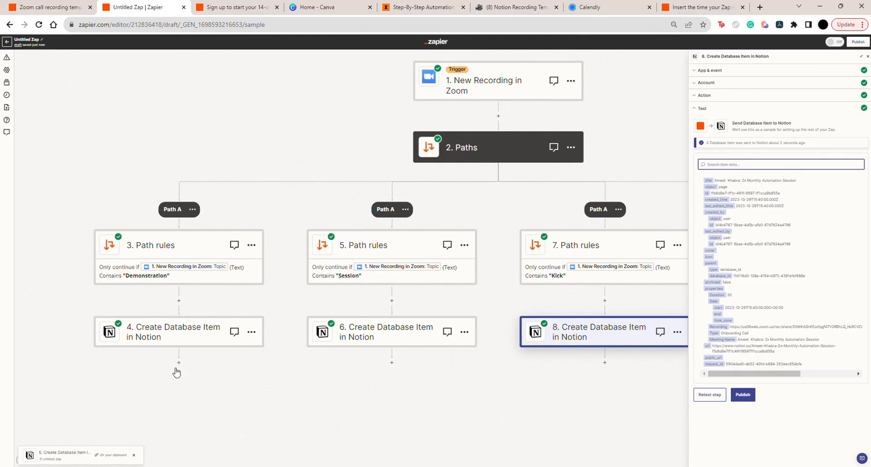
{"action": "left_click", "coordinate": [180, 363]}
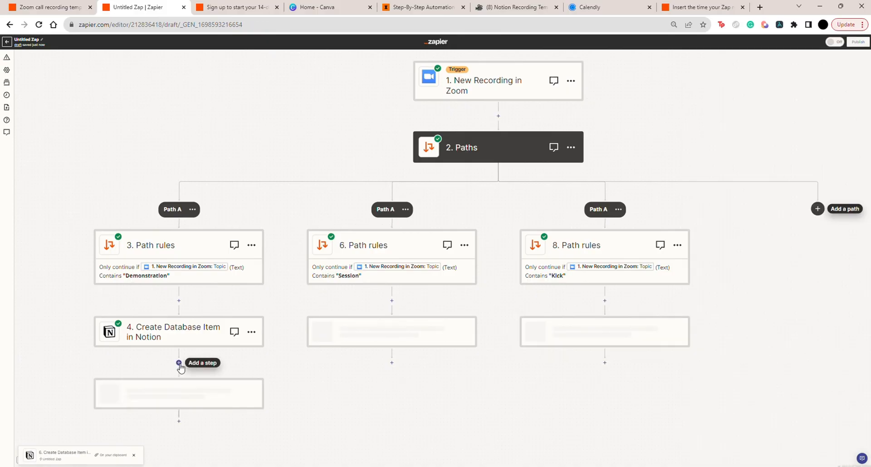
{"action": "key", "text": "ctrl+plus"}
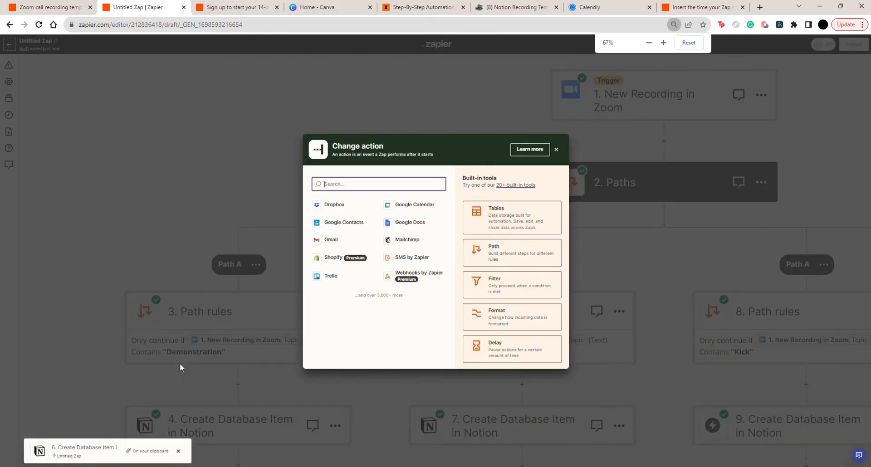
{"action": "type", "text": "sla"}
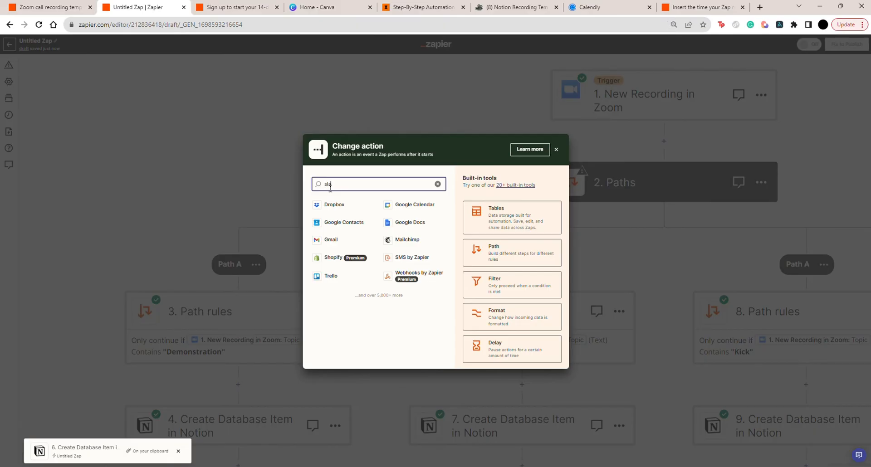
{"action": "left_click", "coordinate": [334, 207]}
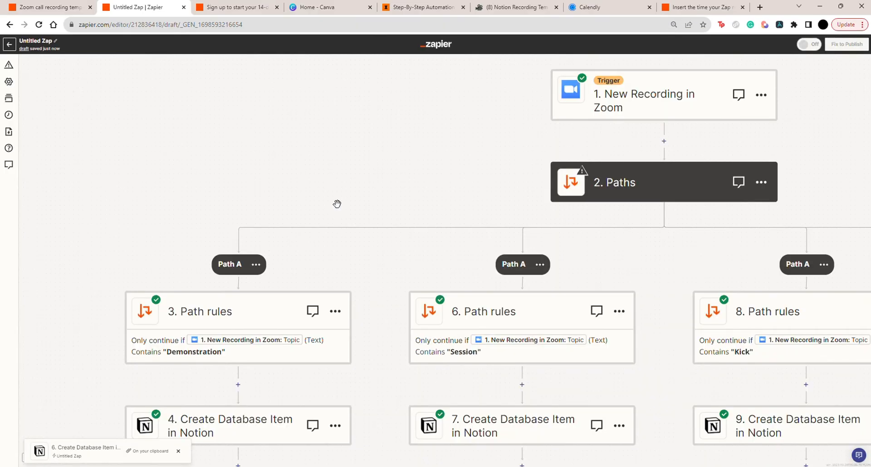
{"action": "scroll", "coordinate": [338, 354], "scroll_direction": "down", "scroll_amount": 1}
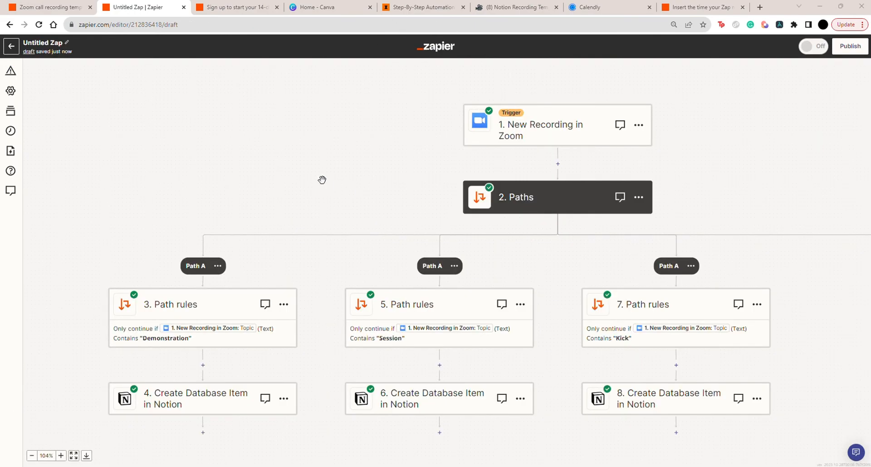
Add a Slack action with the Send Channel Message event after the Demonstration path's Create Database Item step
{"action": "left_click", "coordinate": [202, 432]}
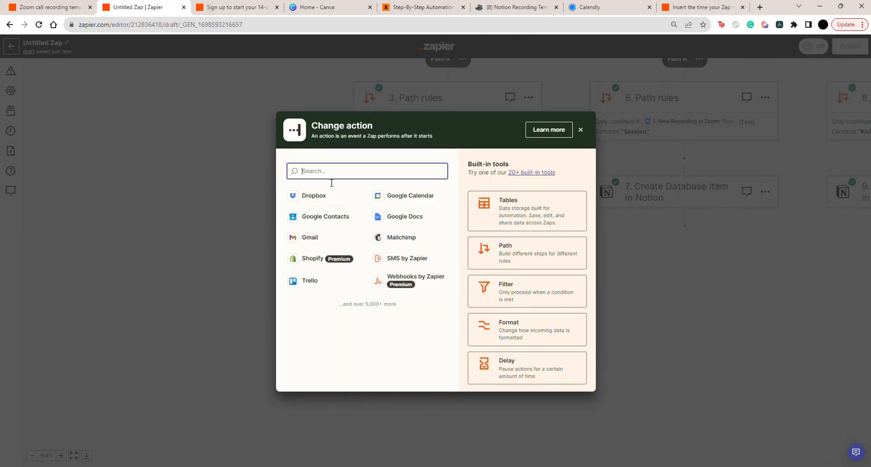
{"action": "type", "text": "slack"}
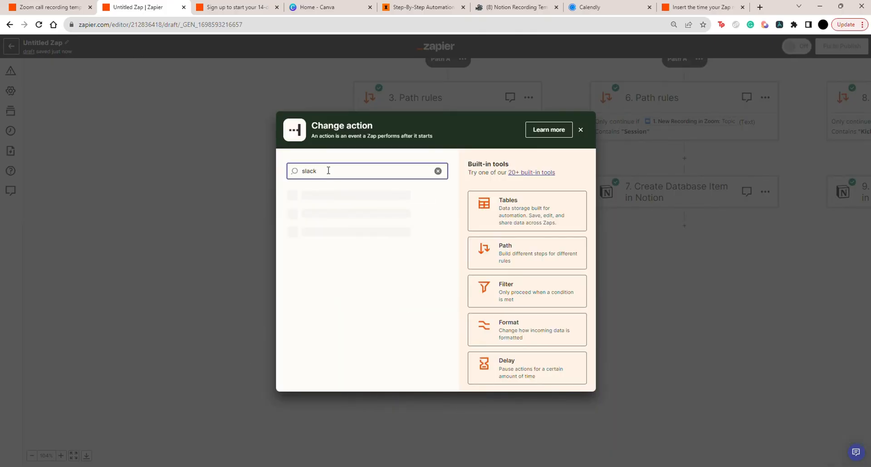
{"action": "key", "text": "Return"}
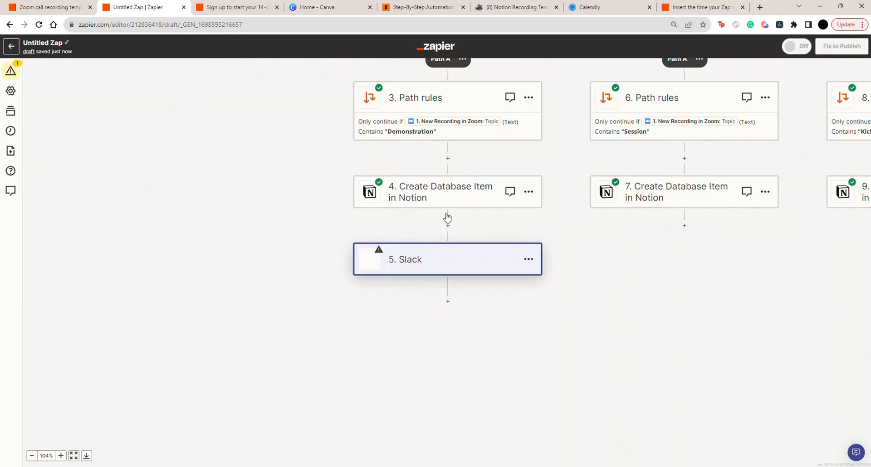
{"action": "left_click", "coordinate": [410, 262]}
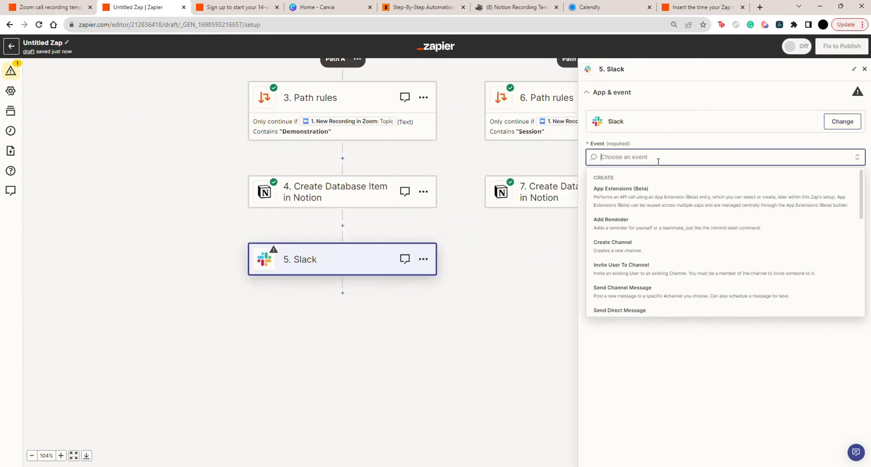
{"action": "scroll", "coordinate": [637, 256], "scroll_direction": "down", "scroll_amount": 1}
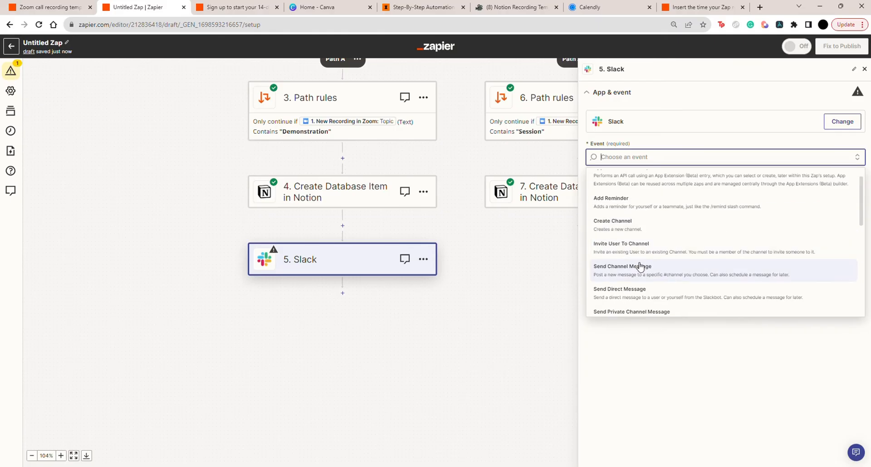
{"action": "left_click", "coordinate": [650, 279]}
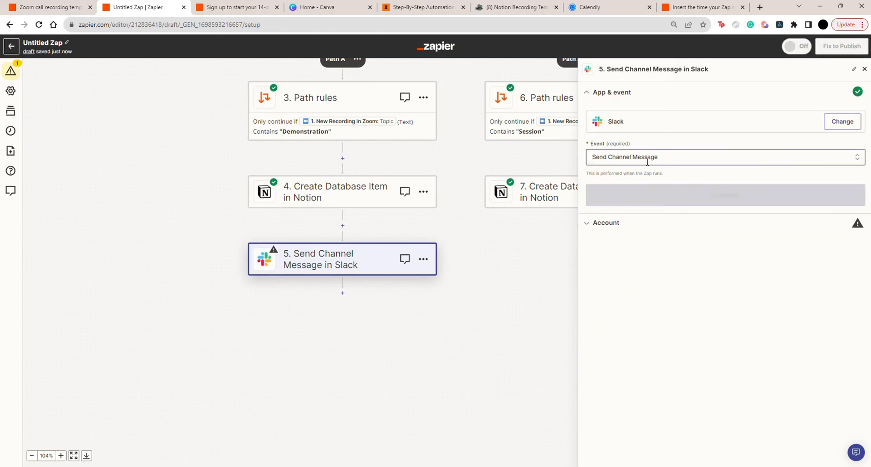
{"action": "left_click", "coordinate": [652, 191]}
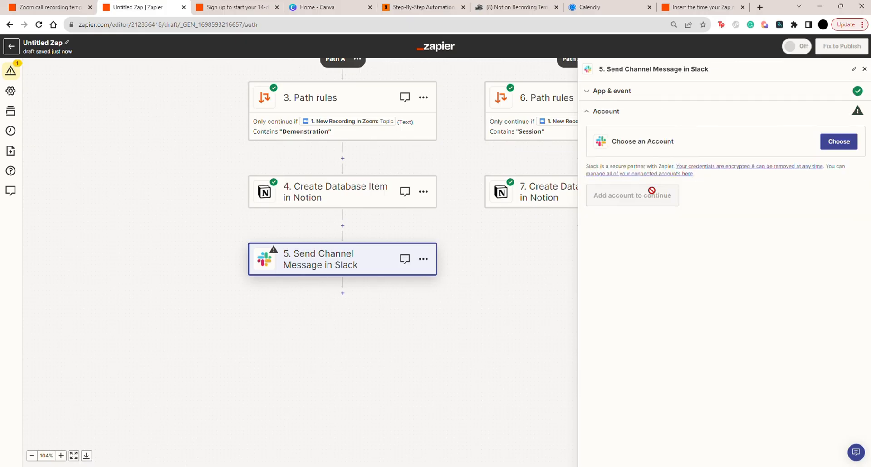
Choose the Fluxomate Slack account for the Send Channel Message step and continue to its action settings
{"action": "left_click", "coordinate": [838, 142]}
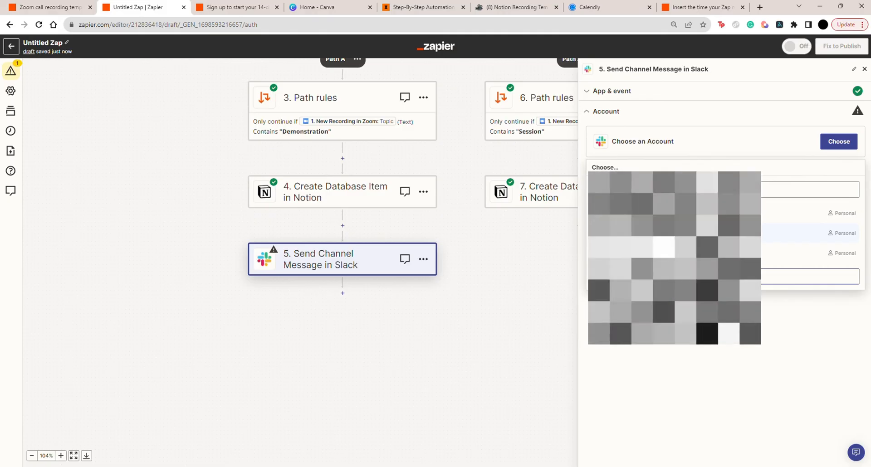
{"action": "left_click", "coordinate": [717, 233]}
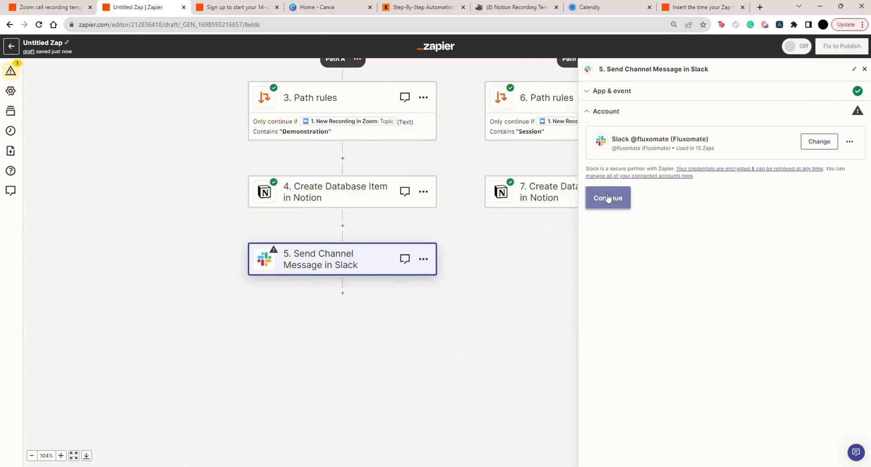
{"action": "left_click", "coordinate": [607, 198]}
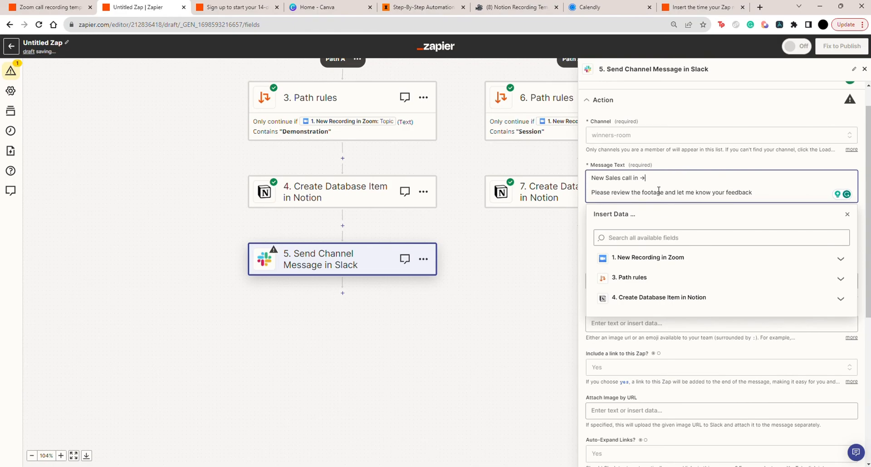
Complete the Slack message as "New Sales call in →" plus the Zoom Share URL, followed by "Please review the footage and let me know your feedback"
{"action": "left_click", "coordinate": [655, 263]}
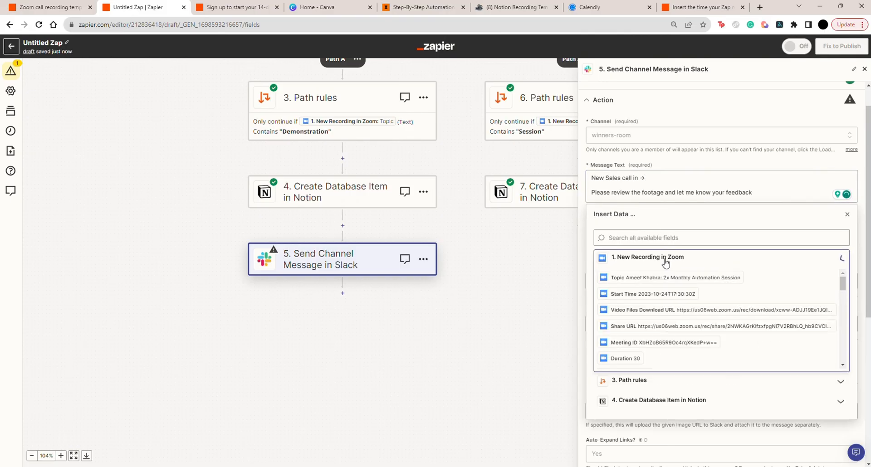
{"action": "left_click", "coordinate": [639, 330]}
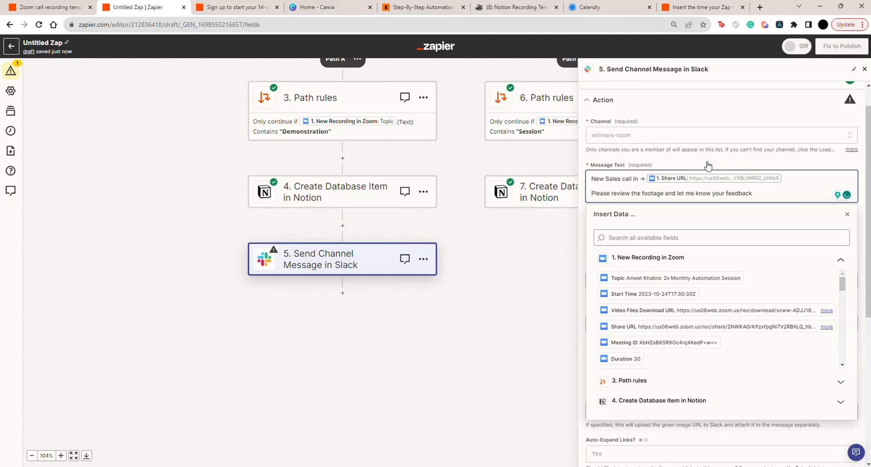
{"action": "left_click", "coordinate": [677, 162]}
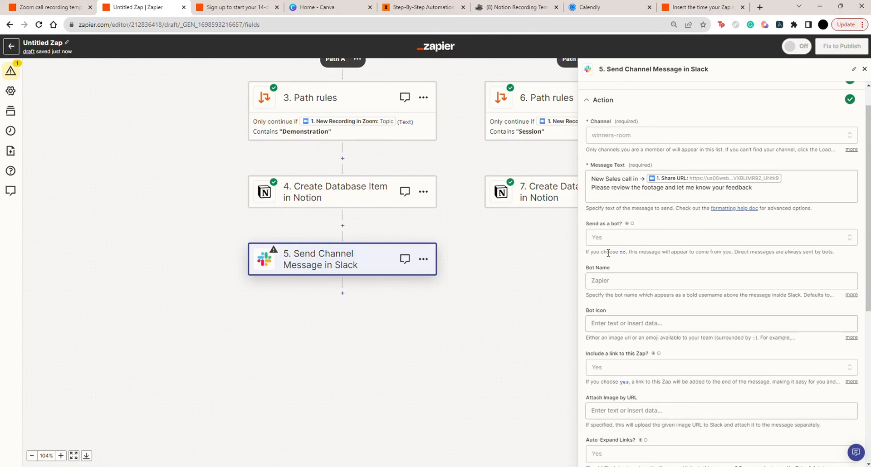
Set the bot name to Sales Bot and its icon to :warning:, and exclude the Zap link from the Slack message
{"action": "left_click", "coordinate": [644, 279]}
{"action": "type", "text": "S"}
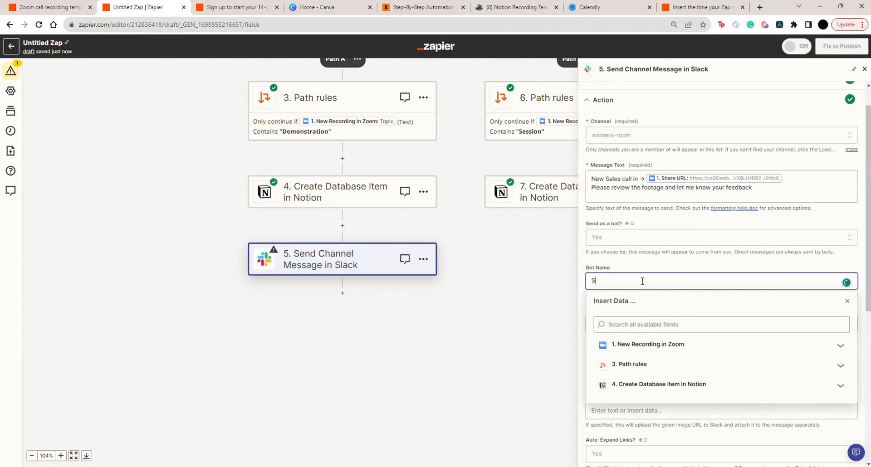
{"action": "type", "text": "ales Bot"}
{"action": "scroll", "coordinate": [658, 318], "scroll_direction": "down", "scroll_amount": 3}
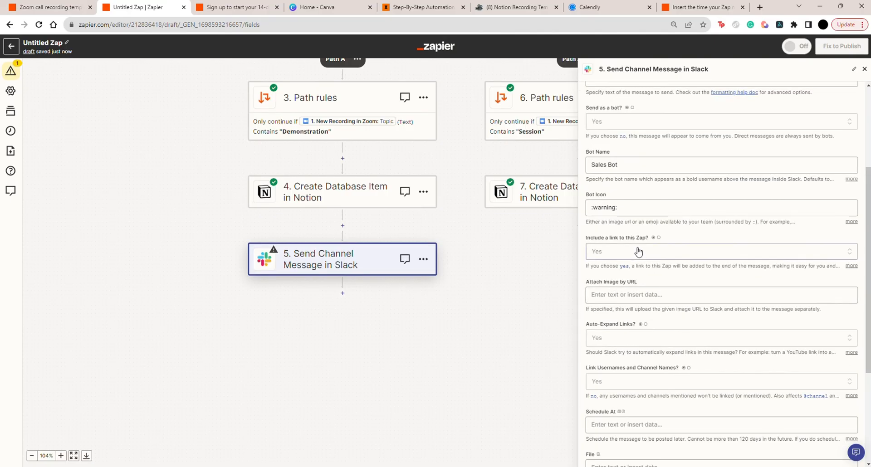
{"action": "left_click", "coordinate": [638, 252]}
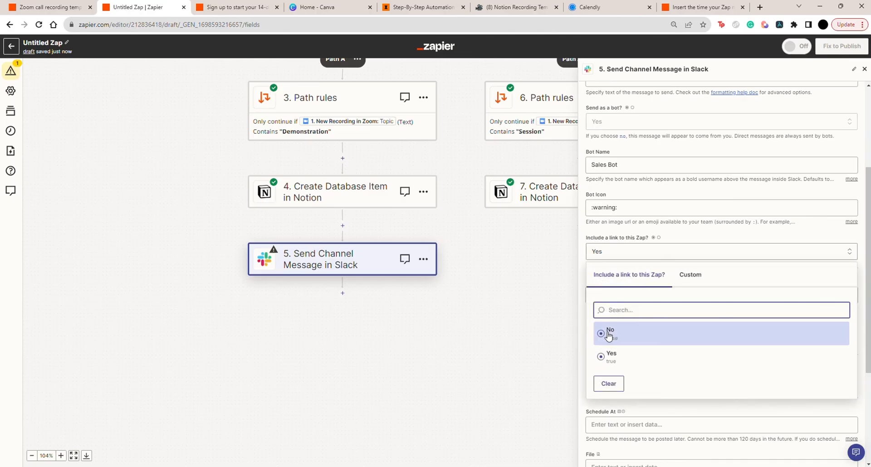
{"action": "left_click", "coordinate": [608, 334]}
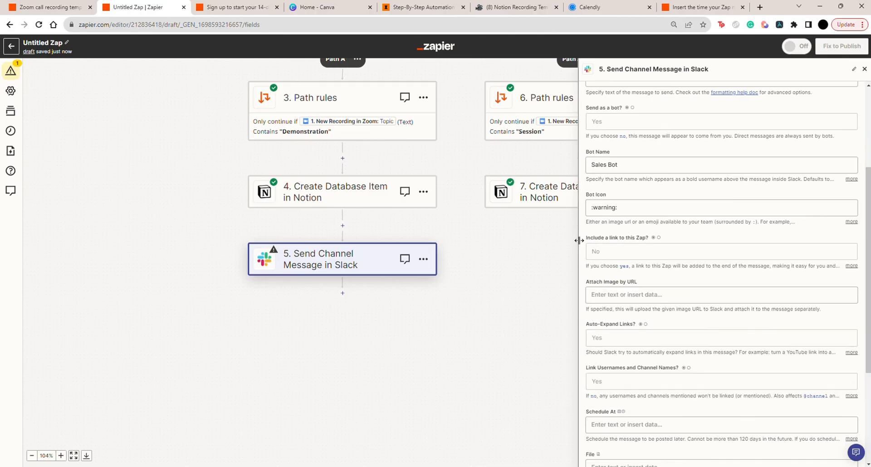
Set the Slack message's channel to testing
{"action": "scroll", "coordinate": [623, 235], "scroll_direction": "up", "scroll_amount": 4}
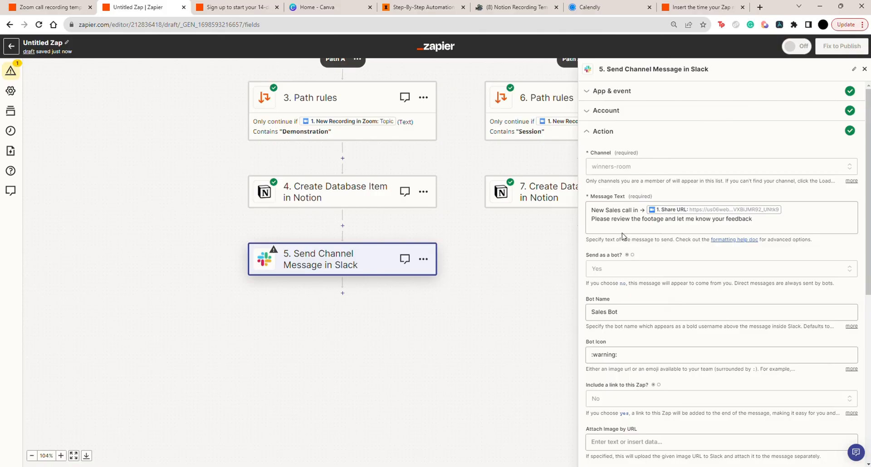
{"action": "left_click", "coordinate": [616, 169]}
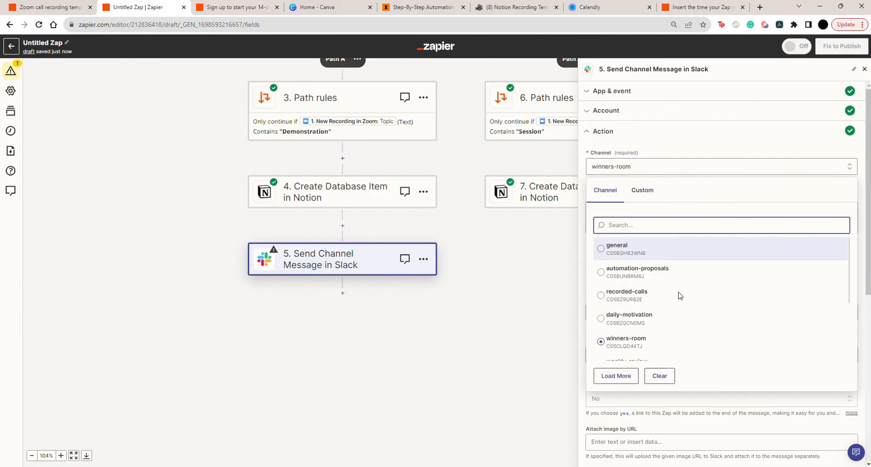
{"action": "scroll", "coordinate": [432, 166], "scroll_direction": "right", "scroll_amount": 2}
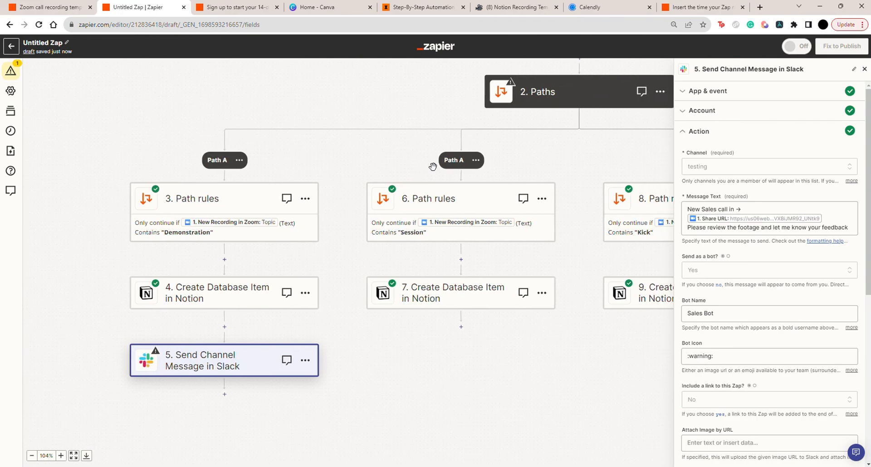
{"action": "scroll", "coordinate": [433, 166], "scroll_direction": "right", "scroll_amount": 2}
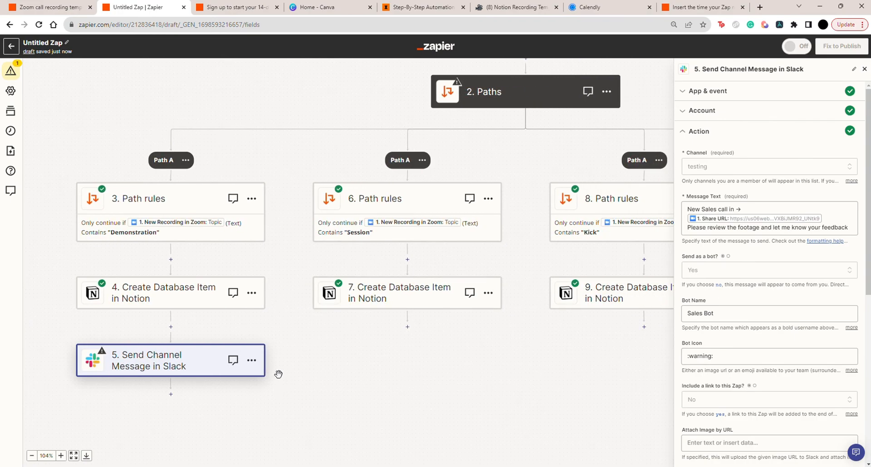
{"action": "scroll", "coordinate": [376, 351], "scroll_direction": "right", "scroll_amount": 1}
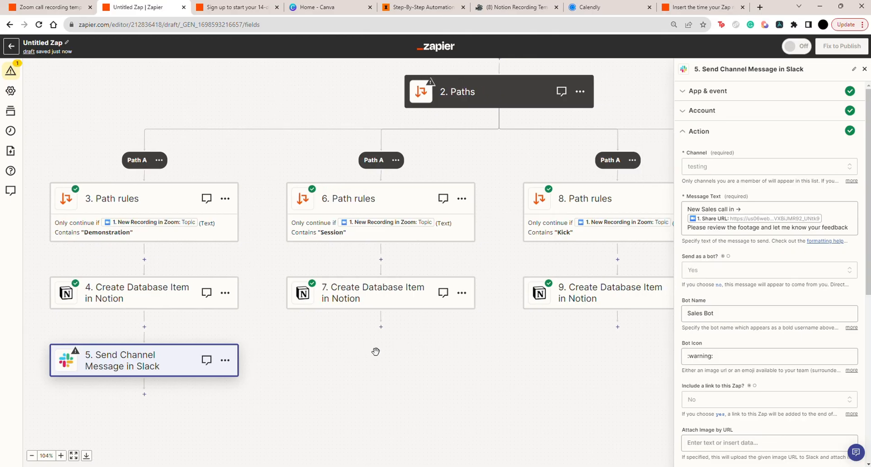
{"action": "scroll", "coordinate": [376, 351], "scroll_direction": "right", "scroll_amount": 1}
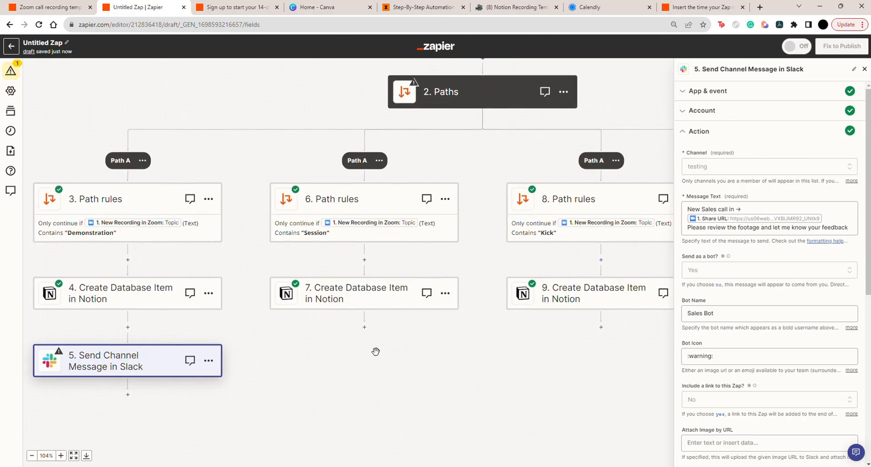
{"action": "scroll", "coordinate": [375, 352], "scroll_direction": "left", "scroll_amount": 1}
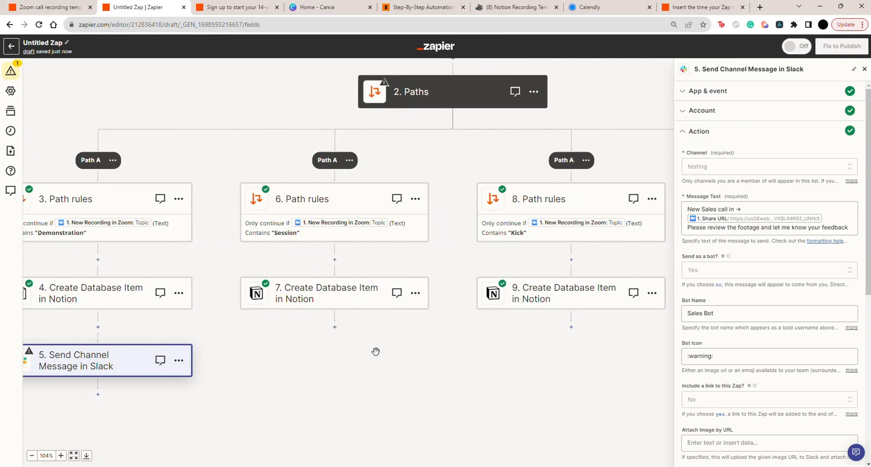
{"action": "scroll", "coordinate": [376, 351], "scroll_direction": "up", "scroll_amount": 3}
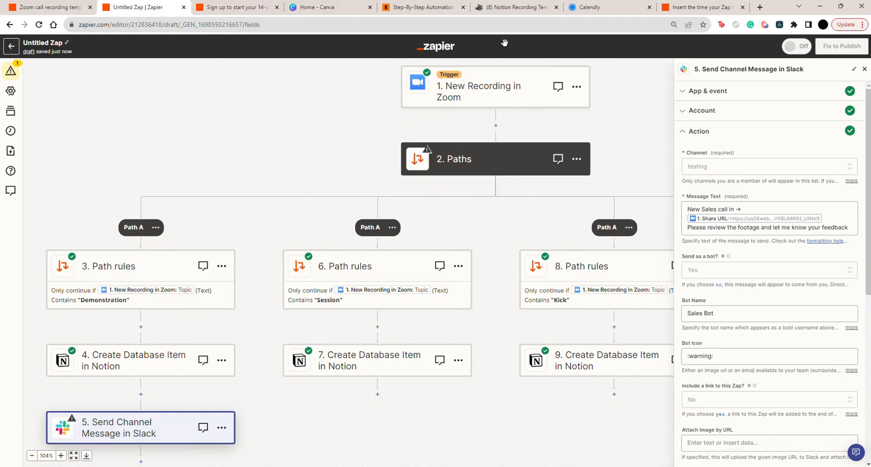
Examine the offered tools, client reviews and sign-up section on Fluxomate's guide-to-automation page, and return to the Zap in Zapier
{"action": "left_click", "coordinate": [537, 14]}
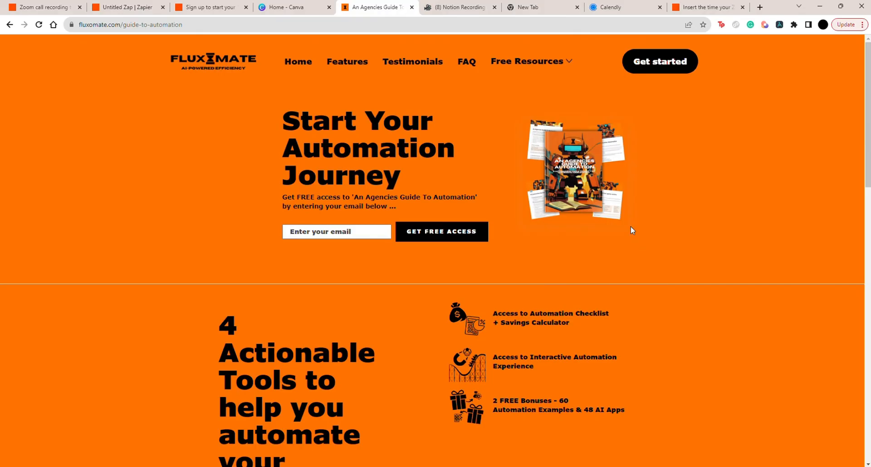
{"action": "scroll", "coordinate": [631, 225], "scroll_direction": "down", "scroll_amount": 1}
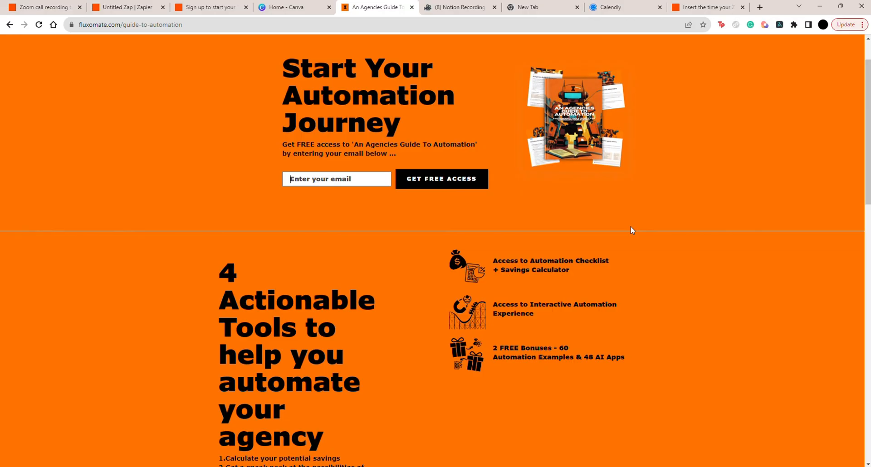
{"action": "scroll", "coordinate": [631, 227], "scroll_direction": "down", "scroll_amount": 2}
{"action": "scroll", "coordinate": [630, 226], "scroll_direction": "down", "scroll_amount": 1}
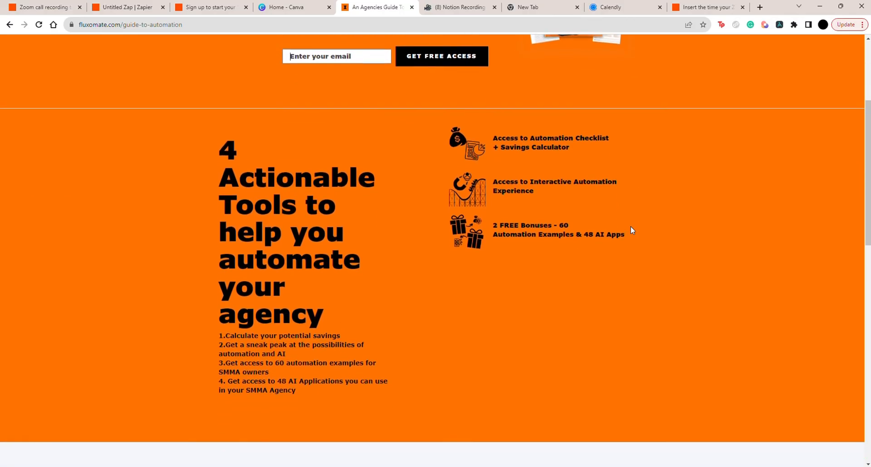
{"action": "scroll", "coordinate": [630, 226], "scroll_direction": "up", "scroll_amount": 2}
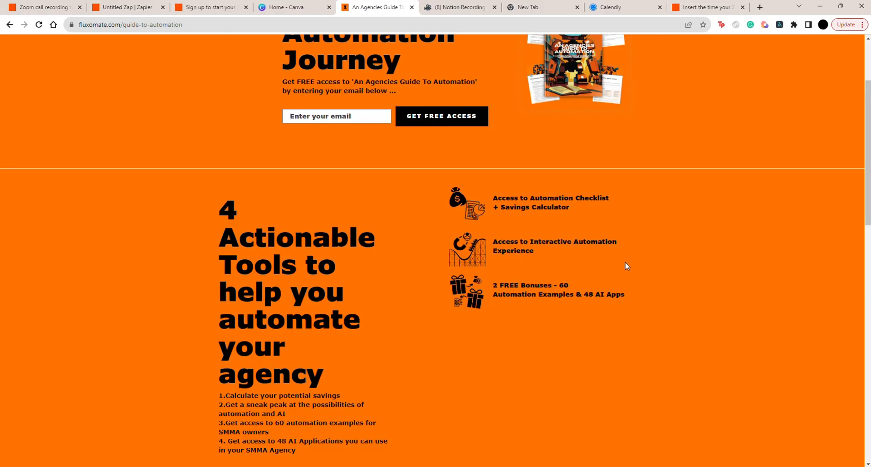
{"action": "scroll", "coordinate": [624, 267], "scroll_direction": "down", "scroll_amount": 1}
{"action": "scroll", "coordinate": [546, 315], "scroll_direction": "down", "scroll_amount": 3}
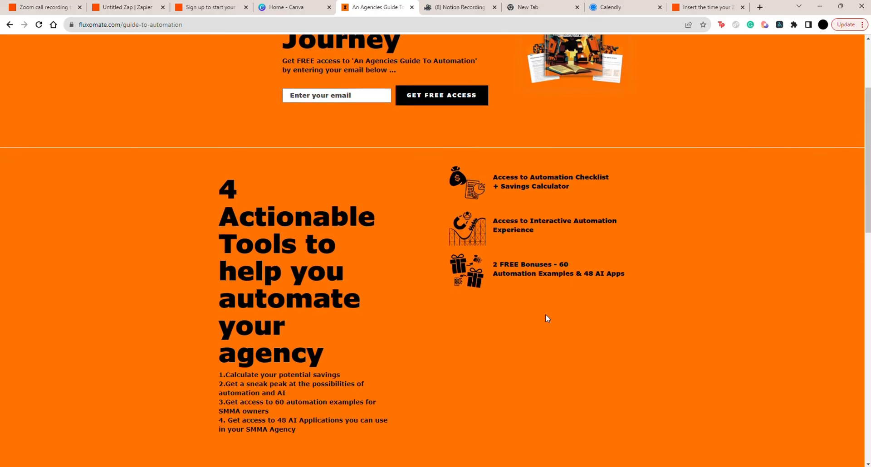
{"action": "scroll", "coordinate": [546, 318], "scroll_direction": "down", "scroll_amount": 2}
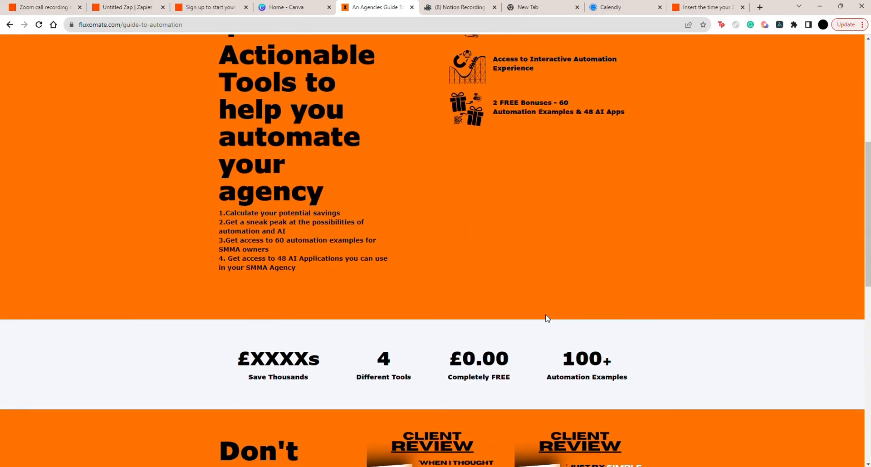
{"action": "scroll", "coordinate": [470, 329], "scroll_direction": "up", "scroll_amount": 7}
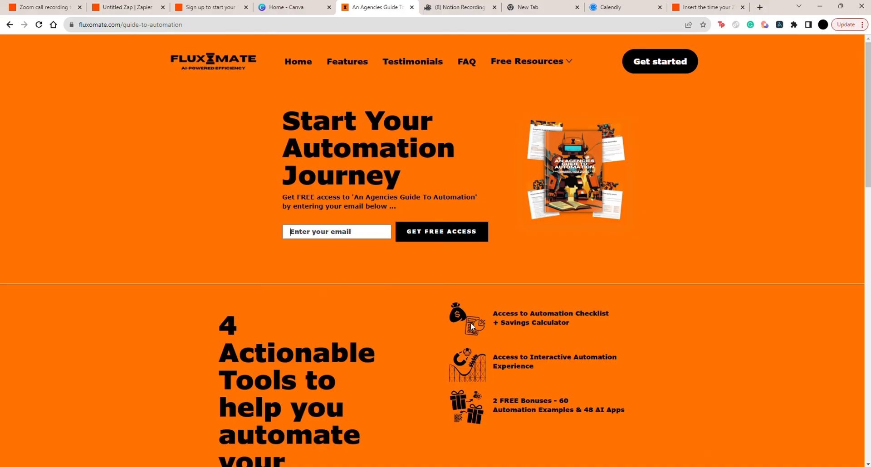
{"action": "scroll", "coordinate": [493, 296], "scroll_direction": "down", "scroll_amount": 10}
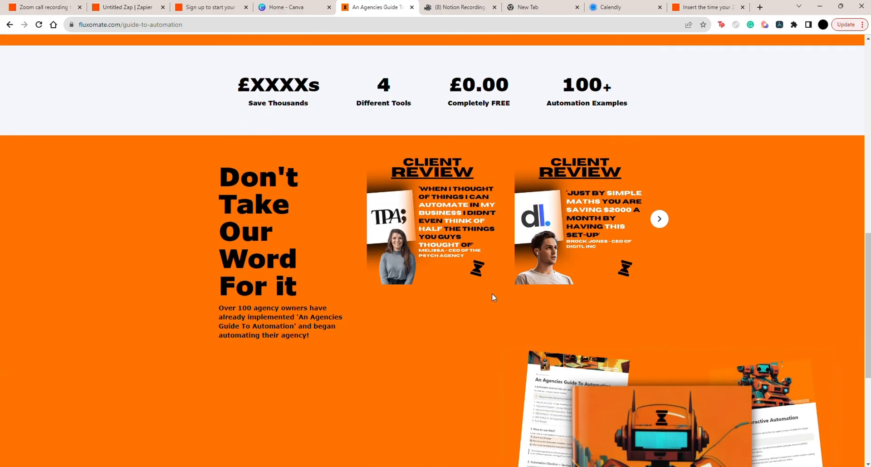
{"action": "scroll", "coordinate": [491, 293], "scroll_direction": "down", "scroll_amount": 6}
{"action": "scroll", "coordinate": [491, 293], "scroll_direction": "up", "scroll_amount": 6}
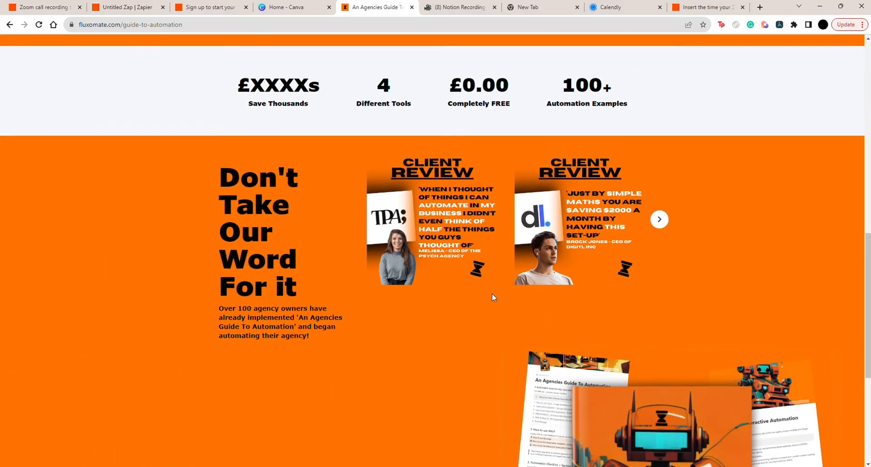
{"action": "scroll", "coordinate": [274, 334], "scroll_direction": "down", "scroll_amount": 1}
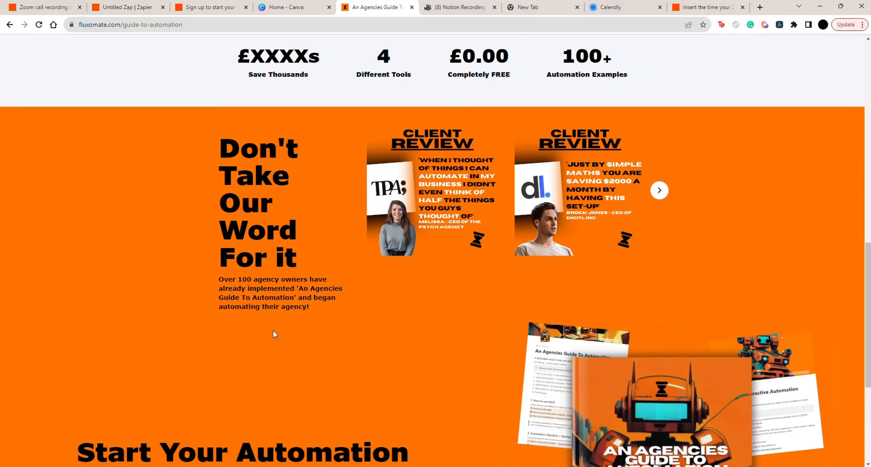
{"action": "scroll", "coordinate": [274, 334], "scroll_direction": "down", "scroll_amount": 5}
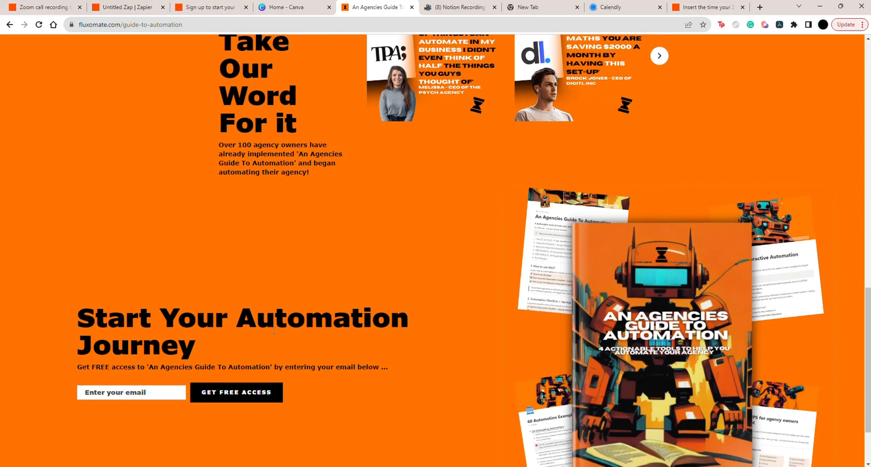
{"action": "scroll", "coordinate": [274, 334], "scroll_direction": "up", "scroll_amount": 12}
{"action": "scroll", "coordinate": [274, 334], "scroll_direction": "up", "scroll_amount": 6}
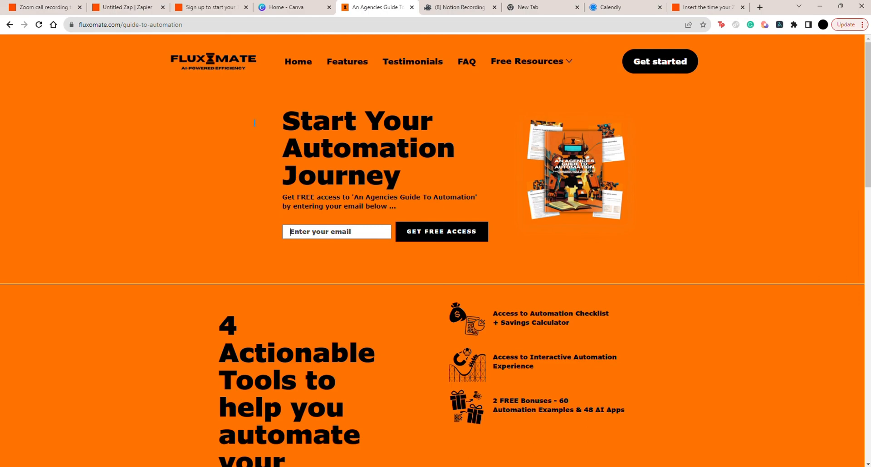
{"action": "left_click", "coordinate": [147, 6]}
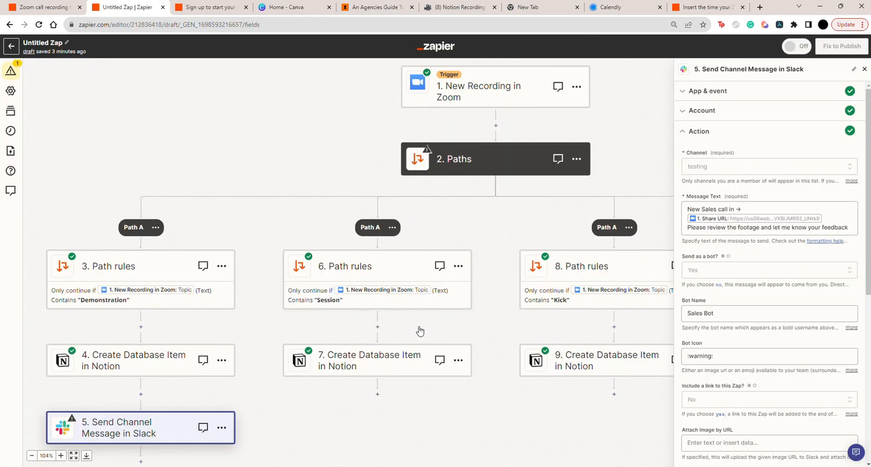